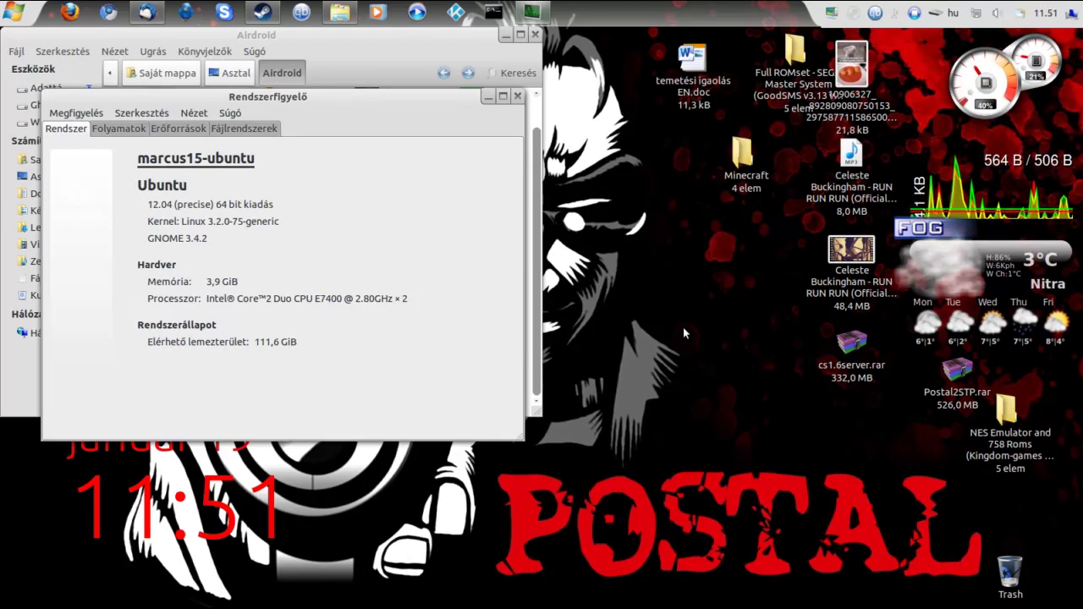
Close the System Monitor window showing the Ubuntu 12.04 system summary
{"action": "left_click", "coordinate": [520, 99]}
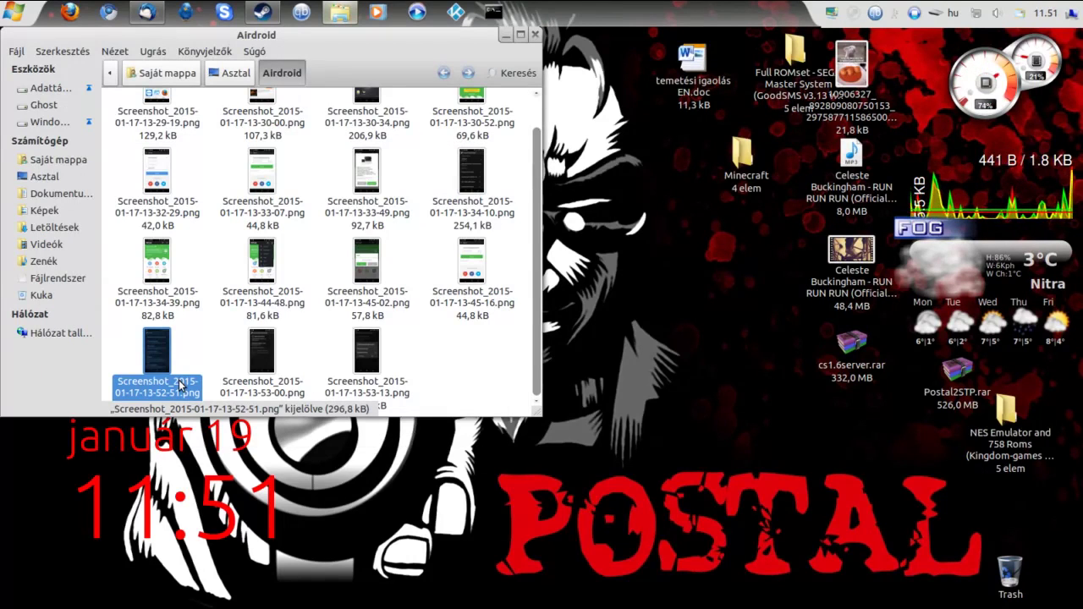
{"action": "double_click", "coordinate": [180, 386]}
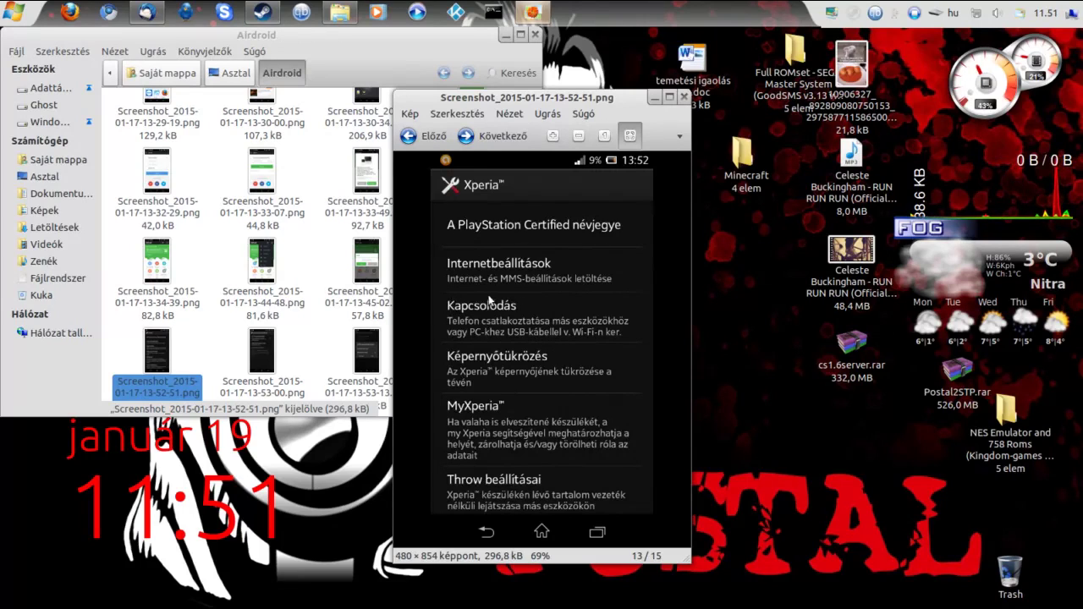
Step to image 15/15, the USB mode dialog, then close the viewer and launch Firefox
{"action": "left_click", "coordinate": [498, 139]}
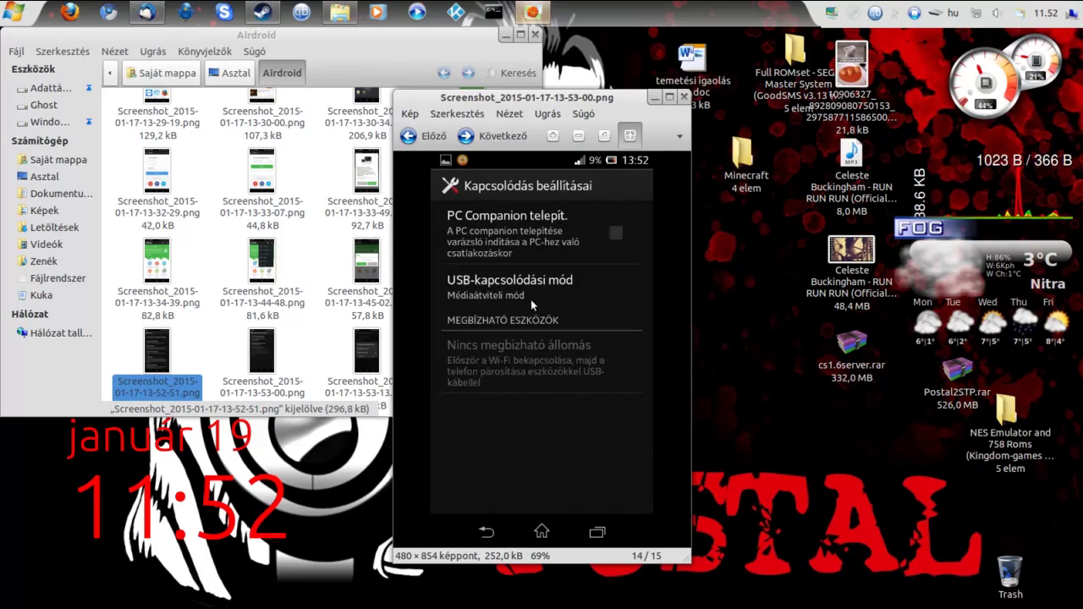
{"action": "left_click", "coordinate": [498, 145]}
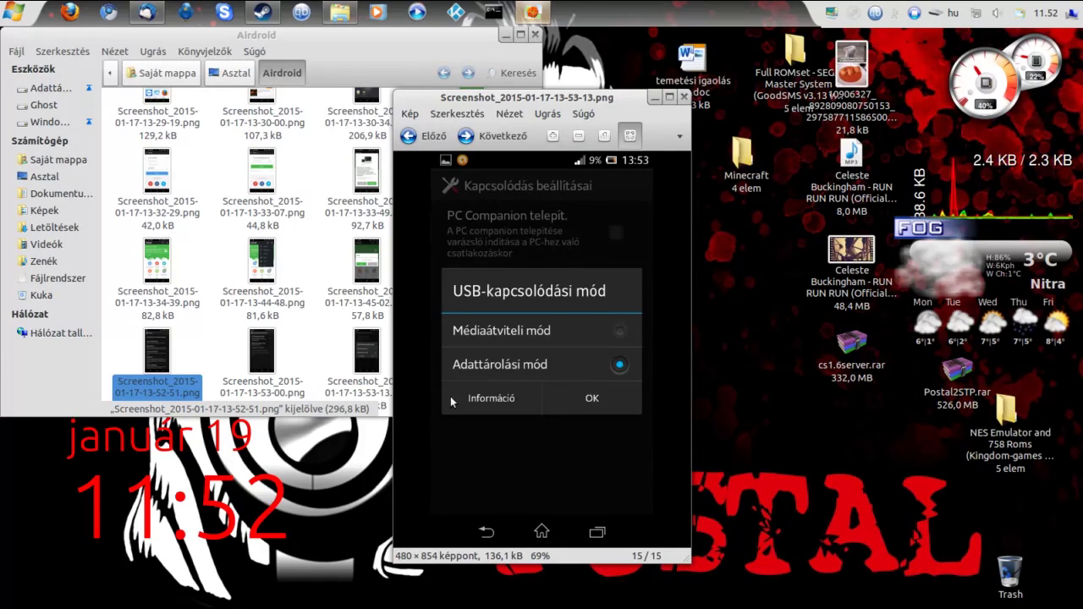
{"action": "left_click", "coordinate": [685, 98]}
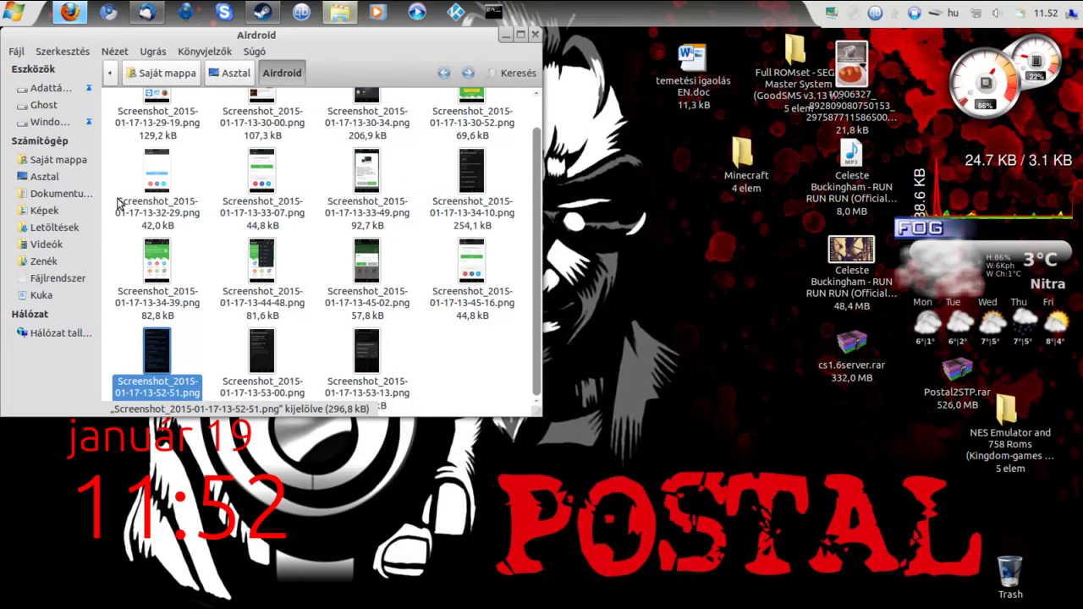
{"action": "key", "text": "alt+Tab"}
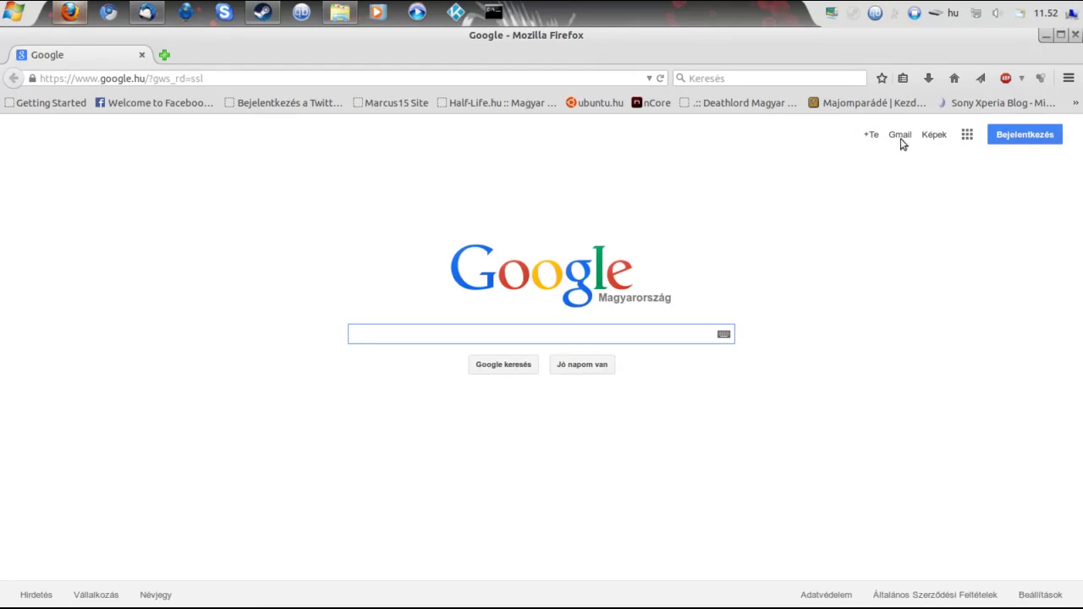
{"action": "left_click", "coordinate": [966, 137]}
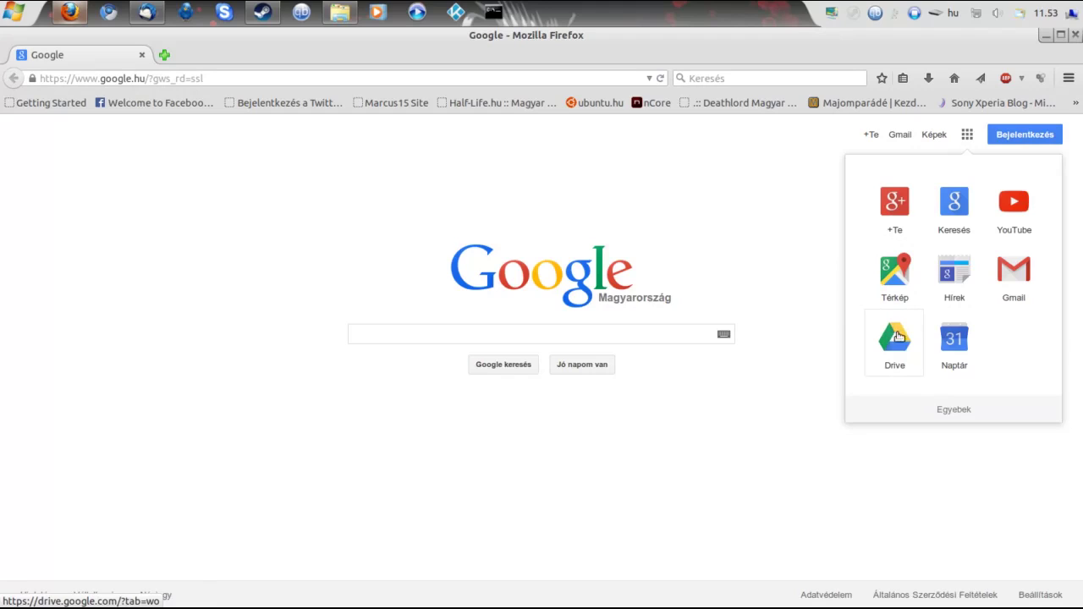
{"action": "left_click", "coordinate": [705, 404]}
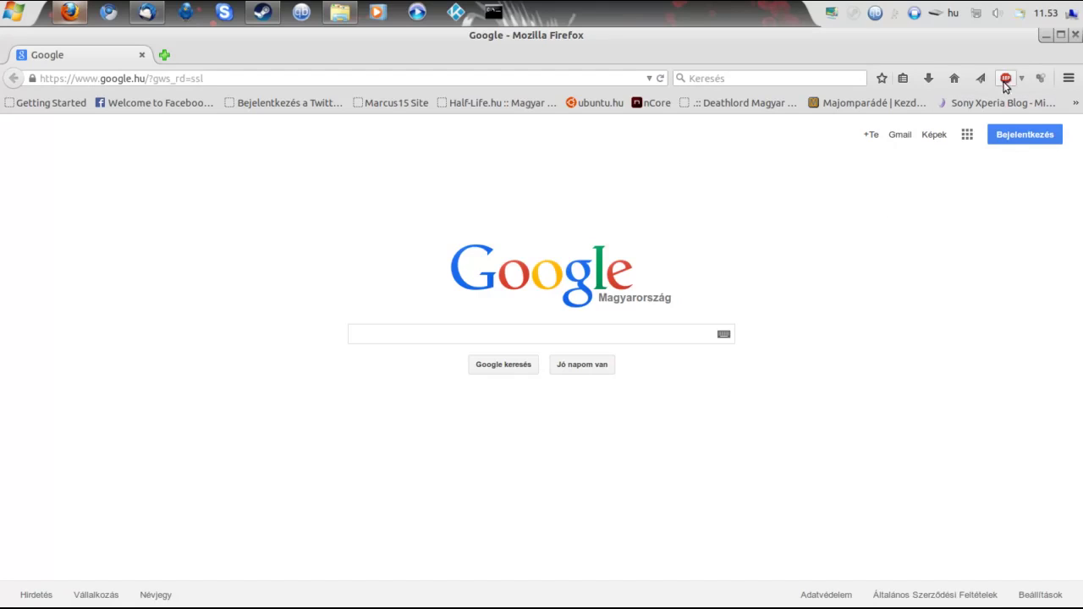
{"action": "left_click", "coordinate": [1074, 35]}
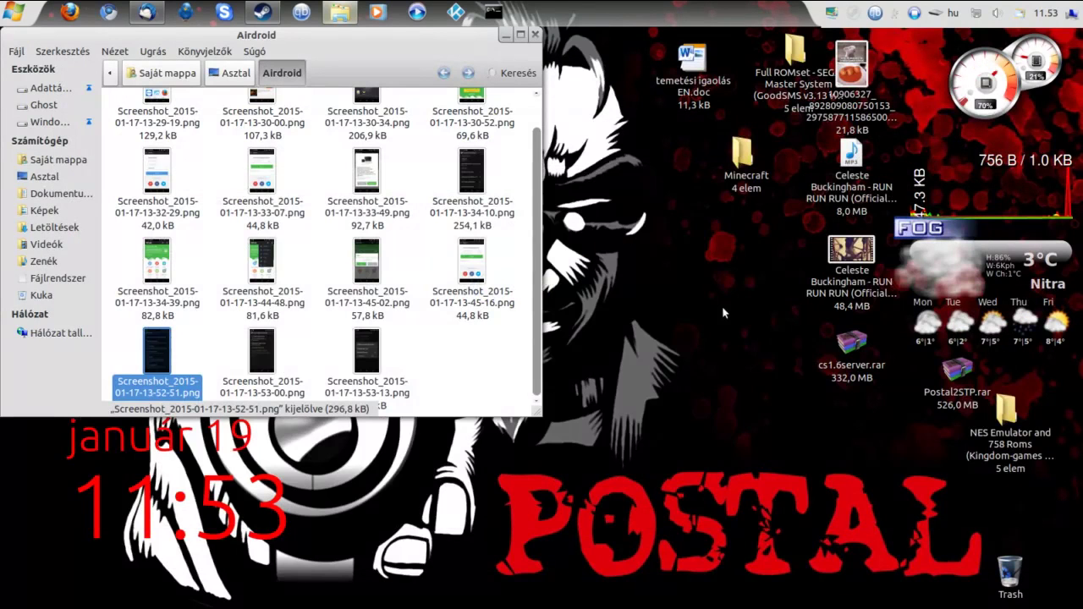
{"action": "scroll", "coordinate": [309, 315], "scroll_direction": "up", "scroll_amount": 1}
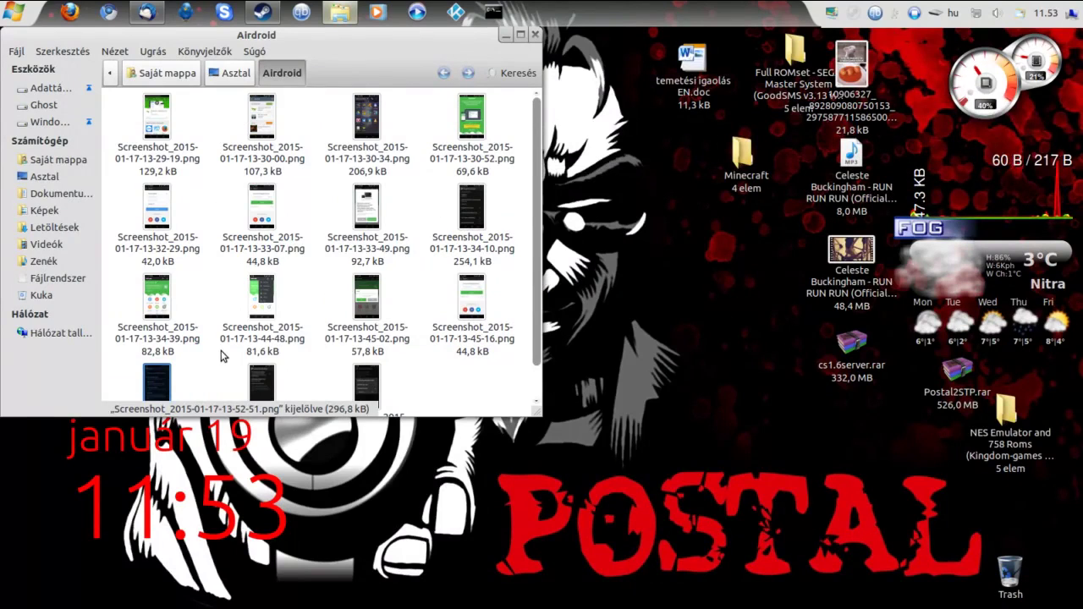
{"action": "double_click", "coordinate": [152, 171]}
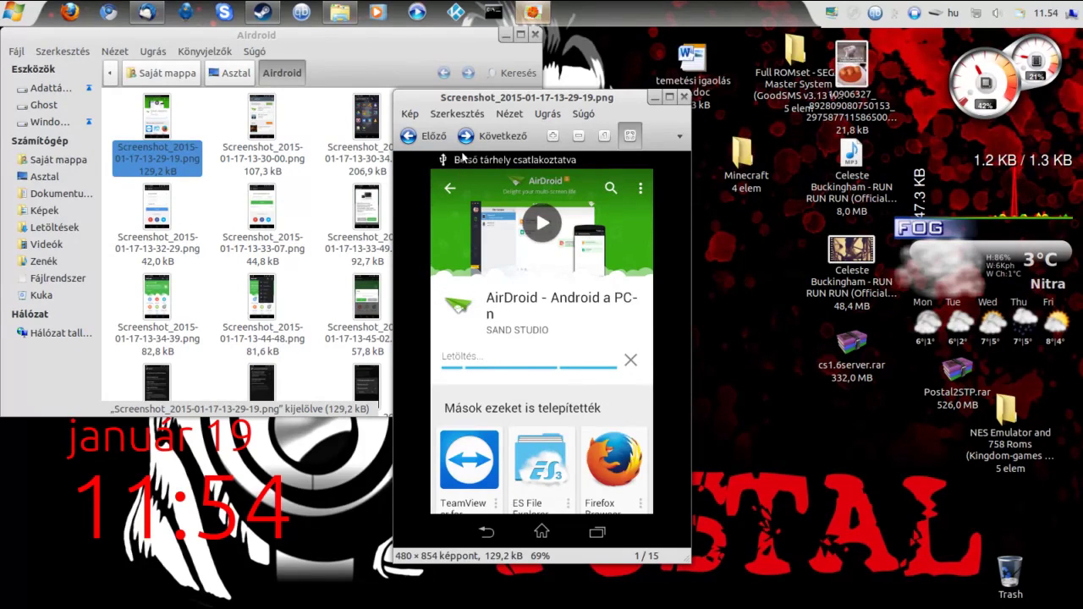
{"action": "scroll", "coordinate": [513, 333], "scroll_direction": "down", "scroll_amount": 1}
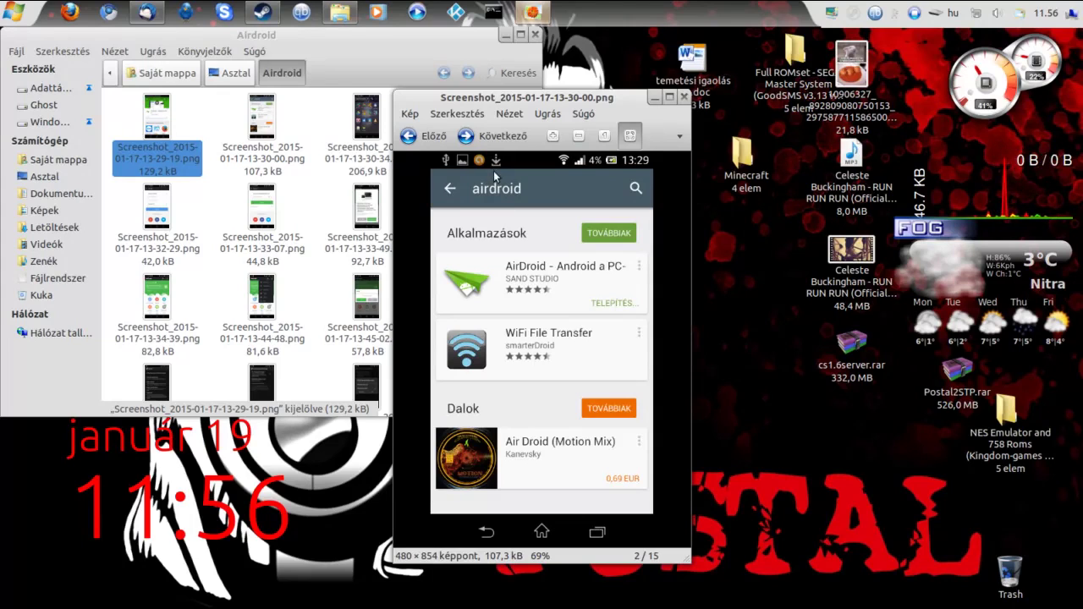
Page forward through the app drawer, connection, new account and sign-in screenshots
{"action": "left_click", "coordinate": [491, 137]}
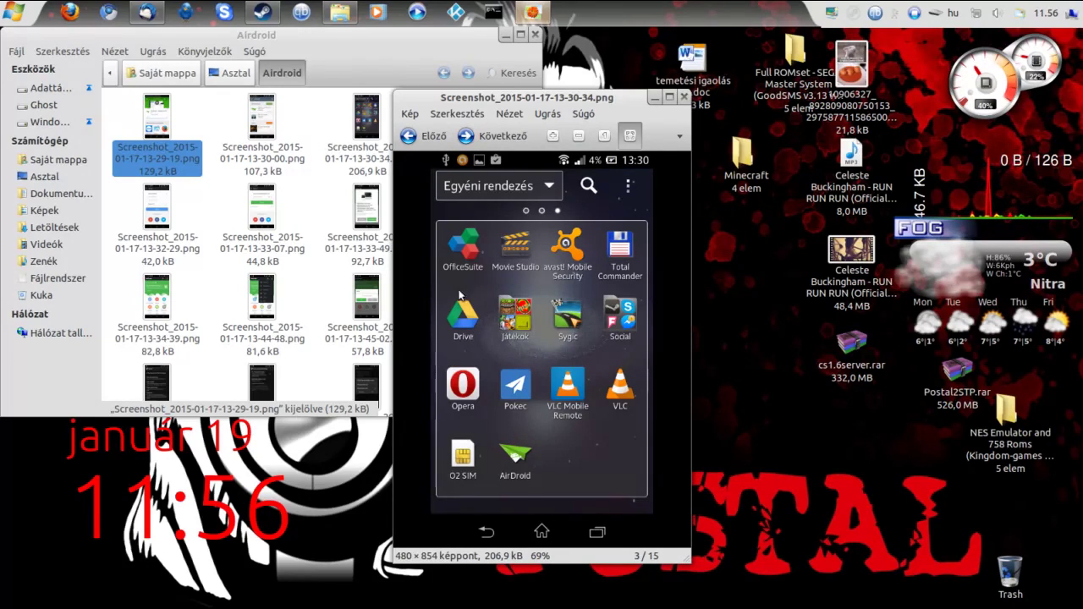
{"action": "left_click", "coordinate": [476, 139]}
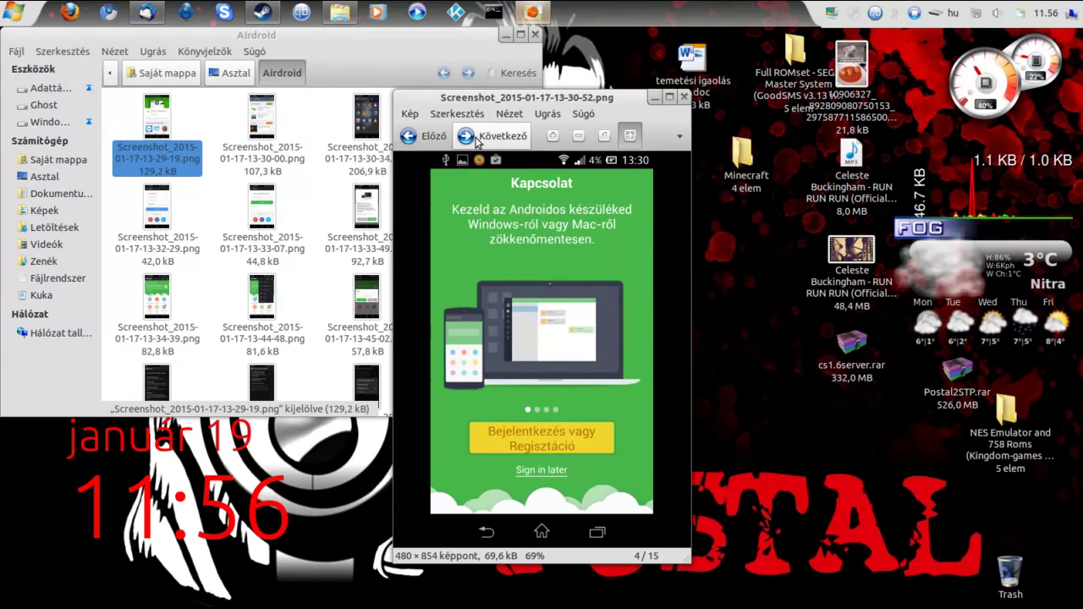
{"action": "left_click", "coordinate": [477, 140]}
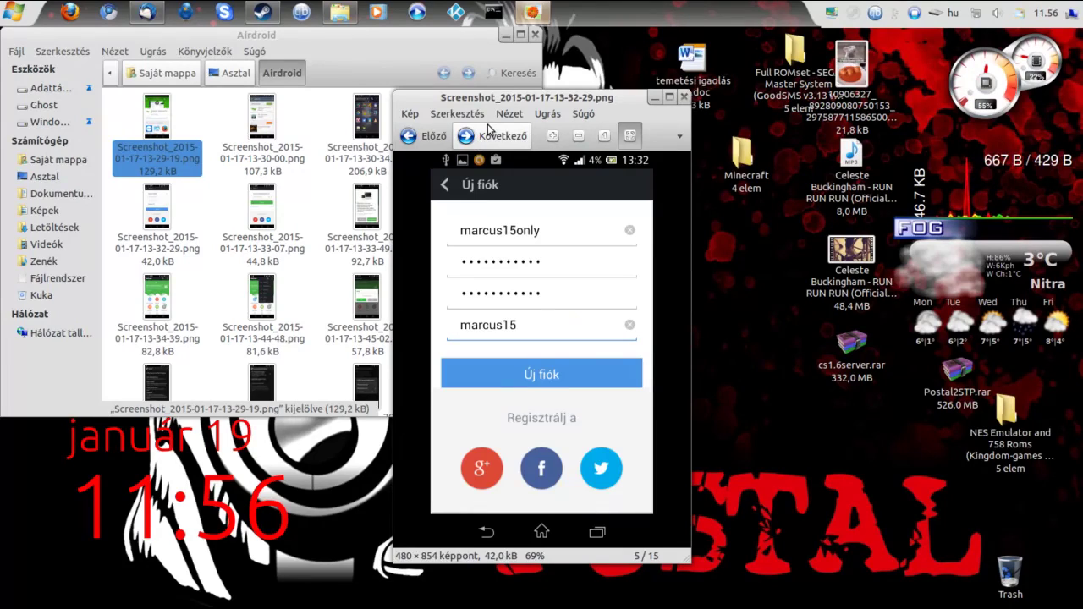
{"action": "left_click", "coordinate": [488, 128]}
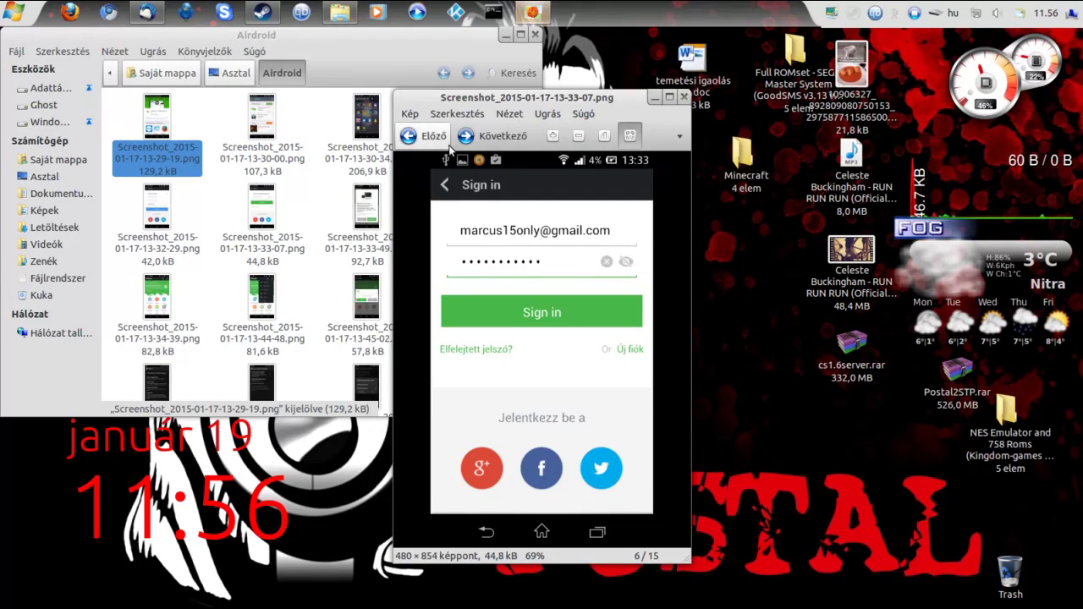
Revisit the new account screenshot, then advance to image 7/15, the notification permission prompt
{"action": "key", "text": "Left"}
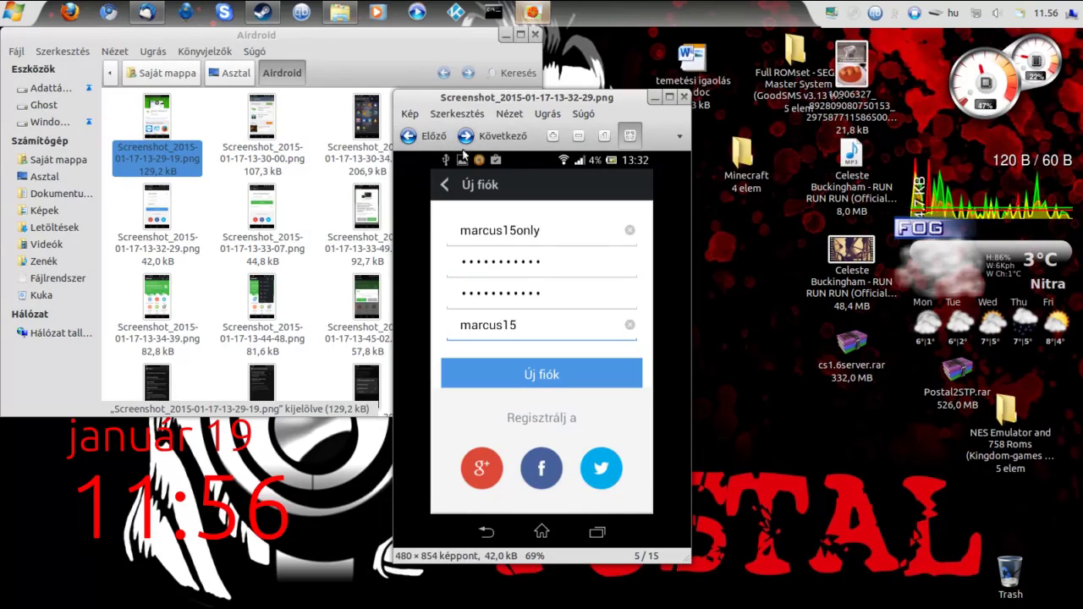
{"action": "key", "text": "Right"}
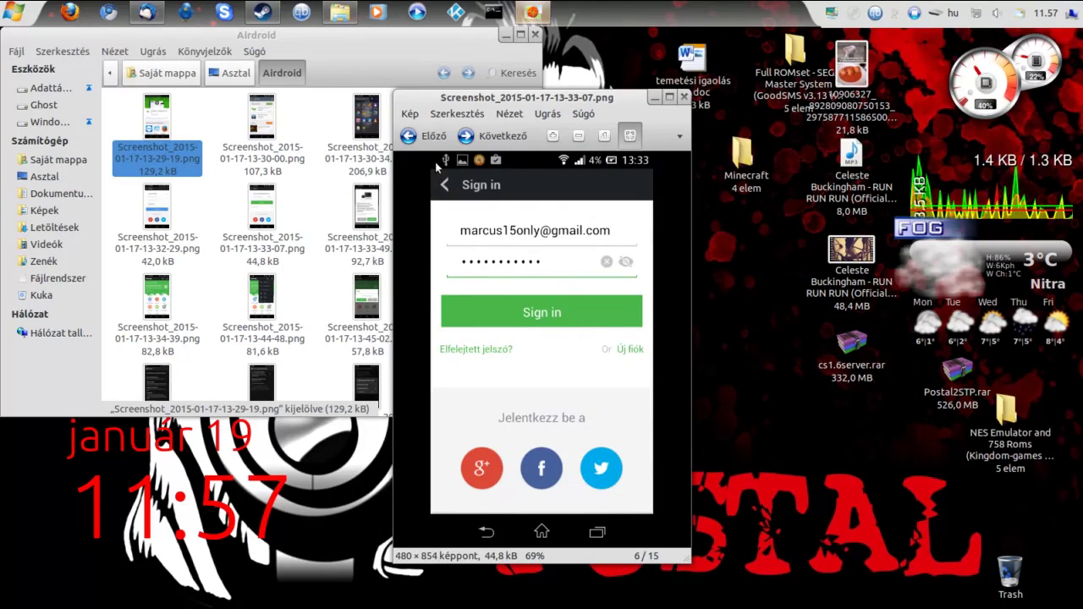
{"action": "left_click", "coordinate": [420, 135]}
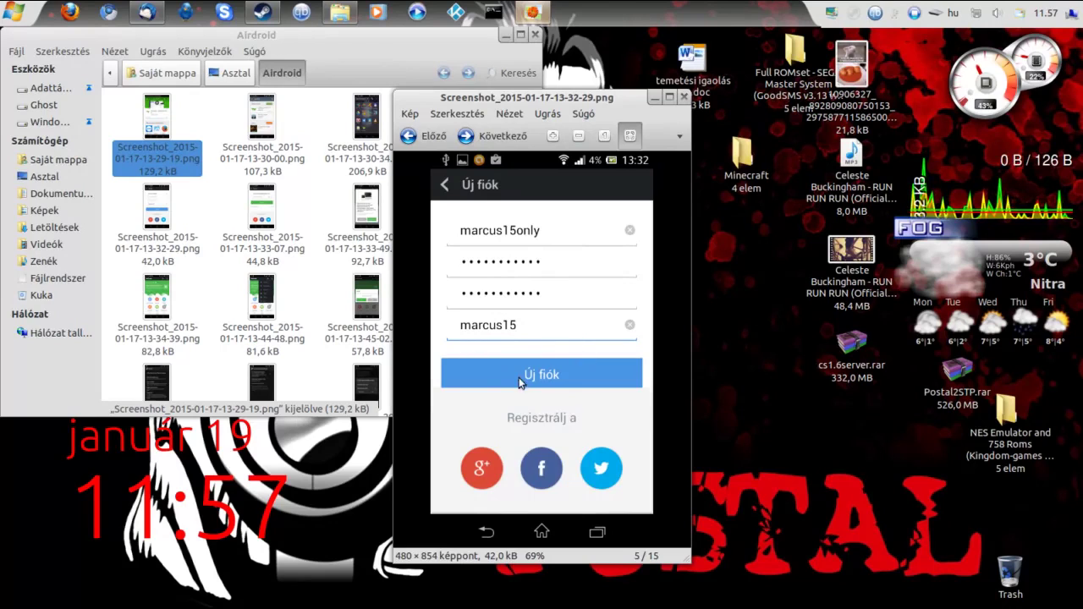
{"action": "left_click", "coordinate": [497, 137]}
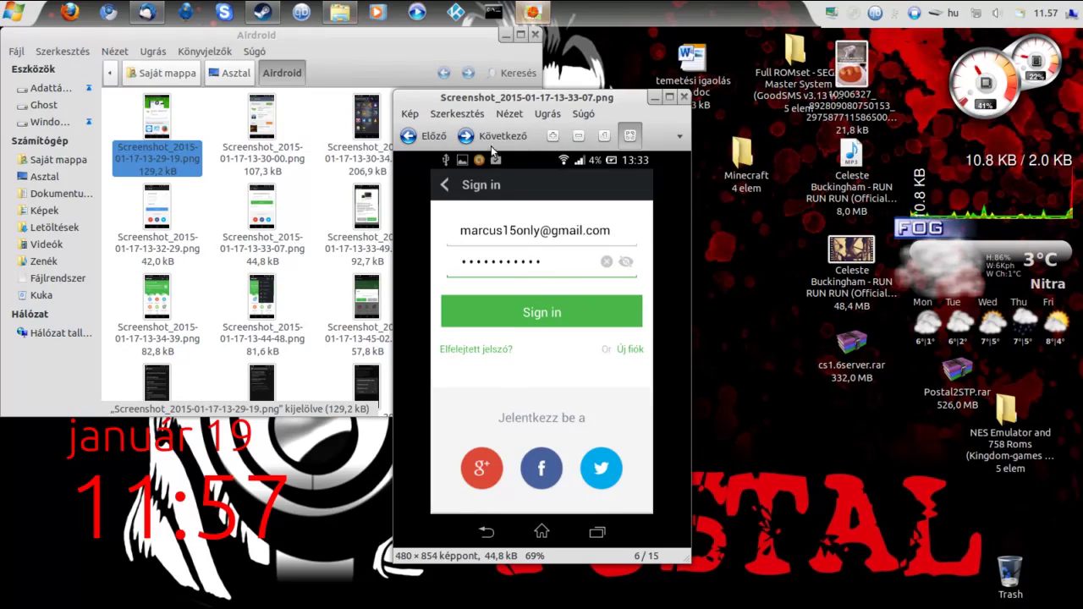
{"action": "left_click", "coordinate": [492, 144]}
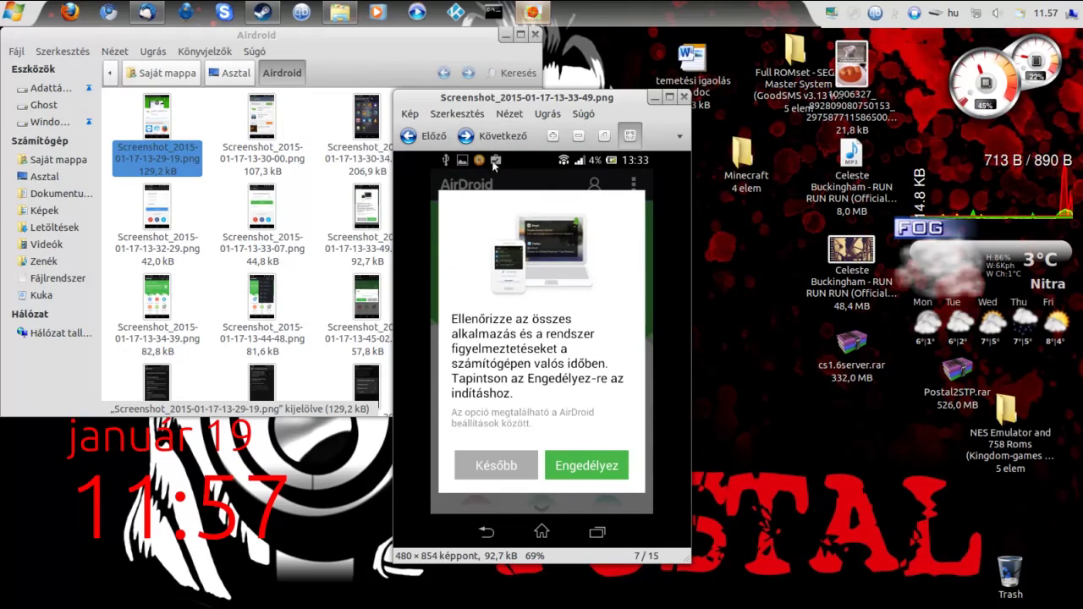
Advance past the accessibility settings screenshot to image 9/15, AirDroid's main screen
{"action": "left_click", "coordinate": [491, 136]}
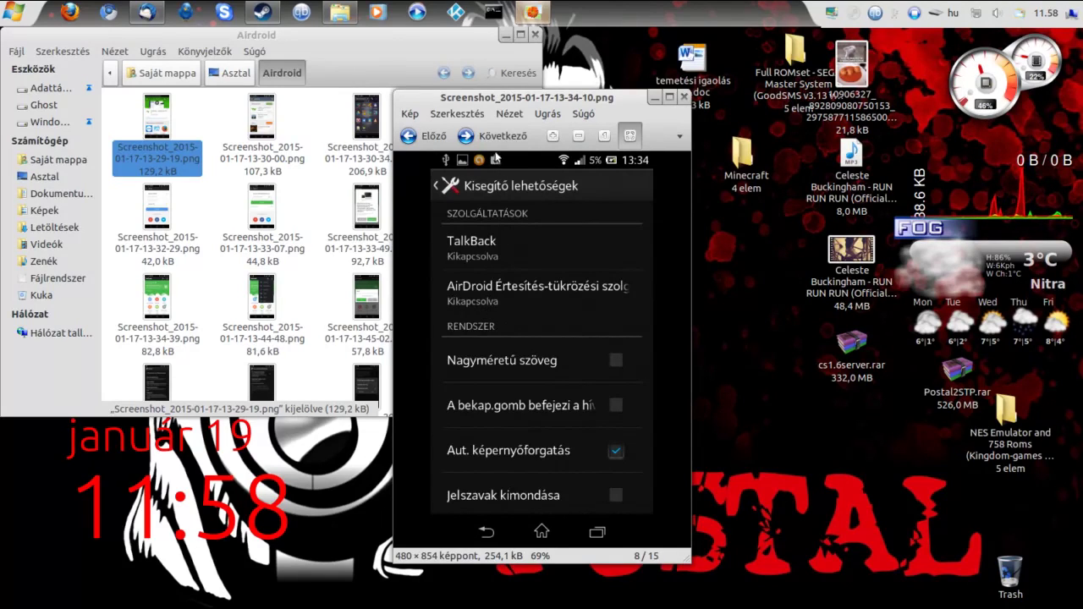
{"action": "left_click", "coordinate": [497, 142]}
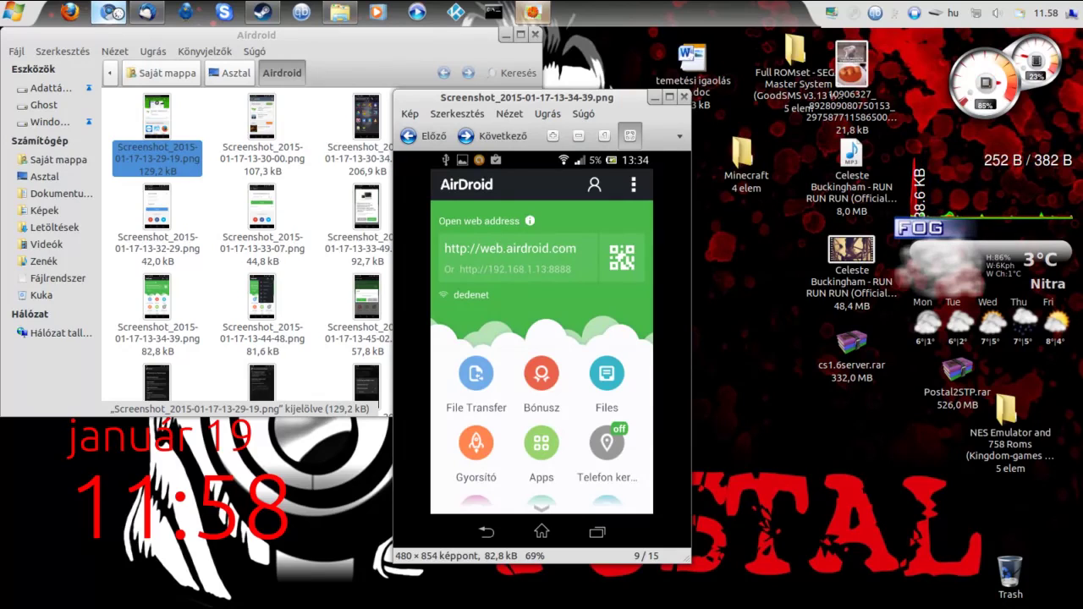
Launch Chromium on a new tab with web.airdroid.com among its shortcuts
{"action": "left_click", "coordinate": [114, 14]}
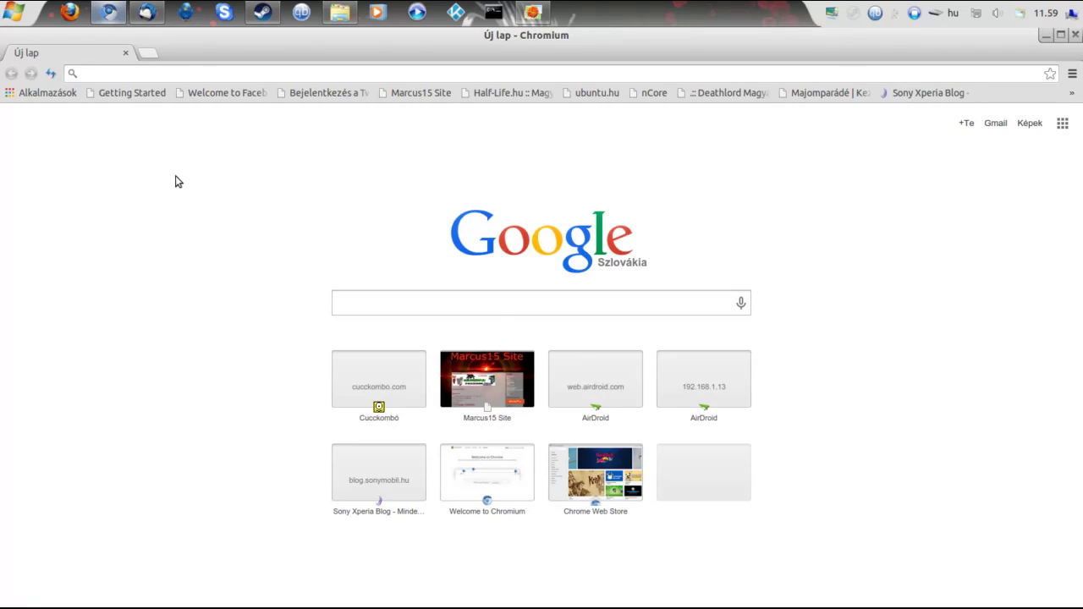
Open web.airdroid.com and attempt signing in with the account password
{"action": "left_click", "coordinate": [597, 379]}
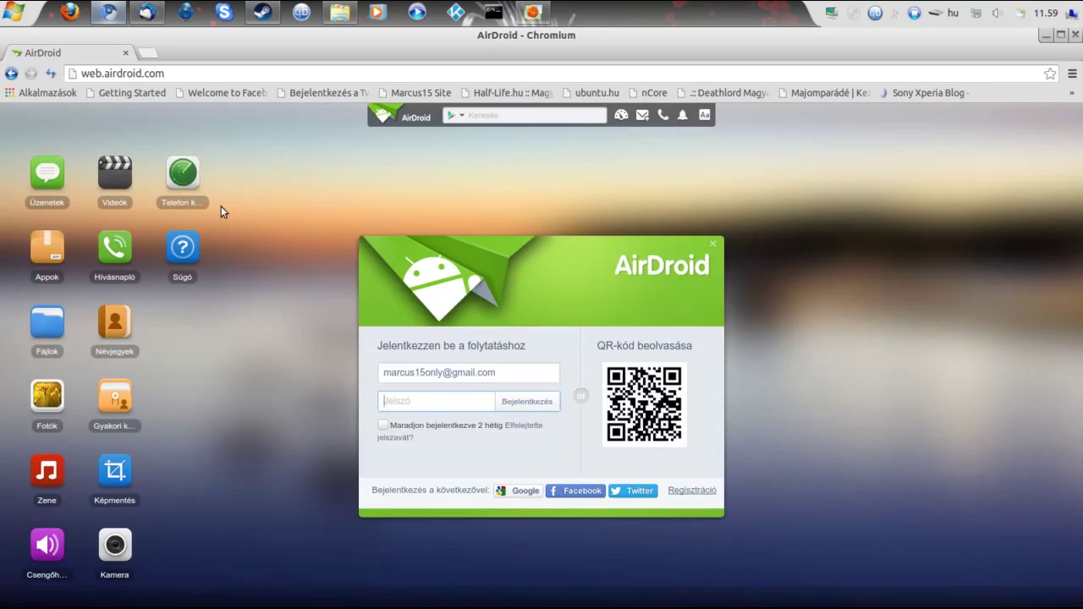
{"action": "left_click_drag", "start_coordinate": [514, 375], "coordinate": [380, 375]}
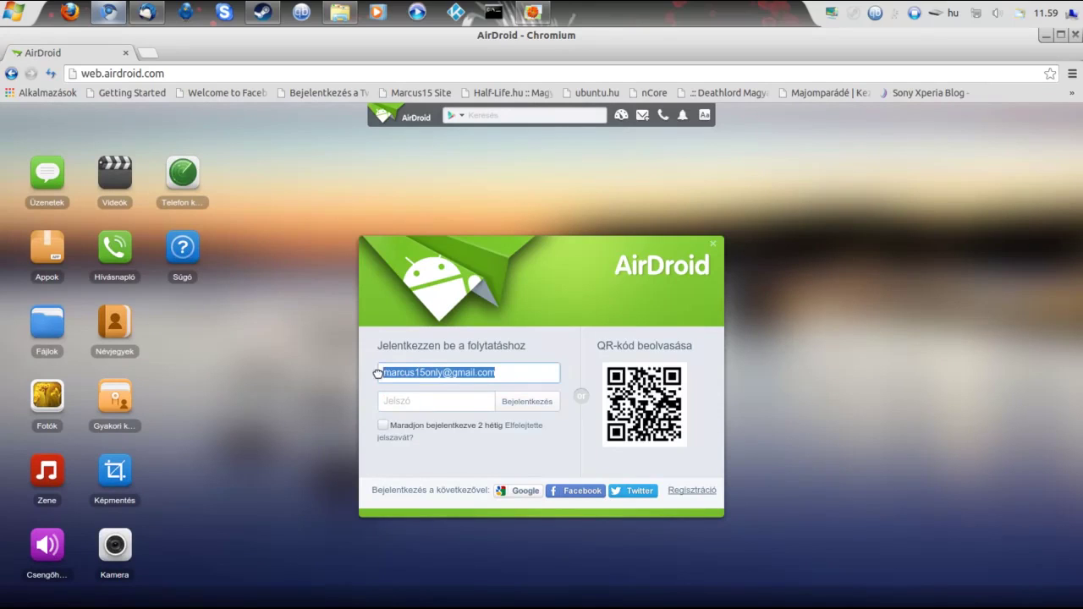
{"action": "left_click", "coordinate": [414, 401]}
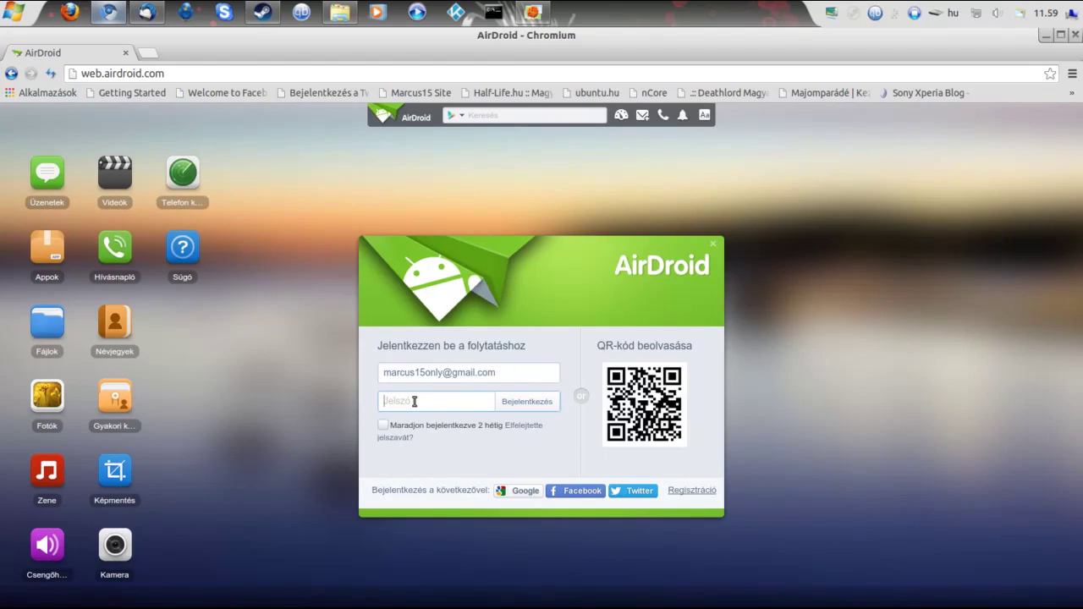
{"action": "type", "text": "*****"}
{"action": "left_click", "coordinate": [515, 411]}
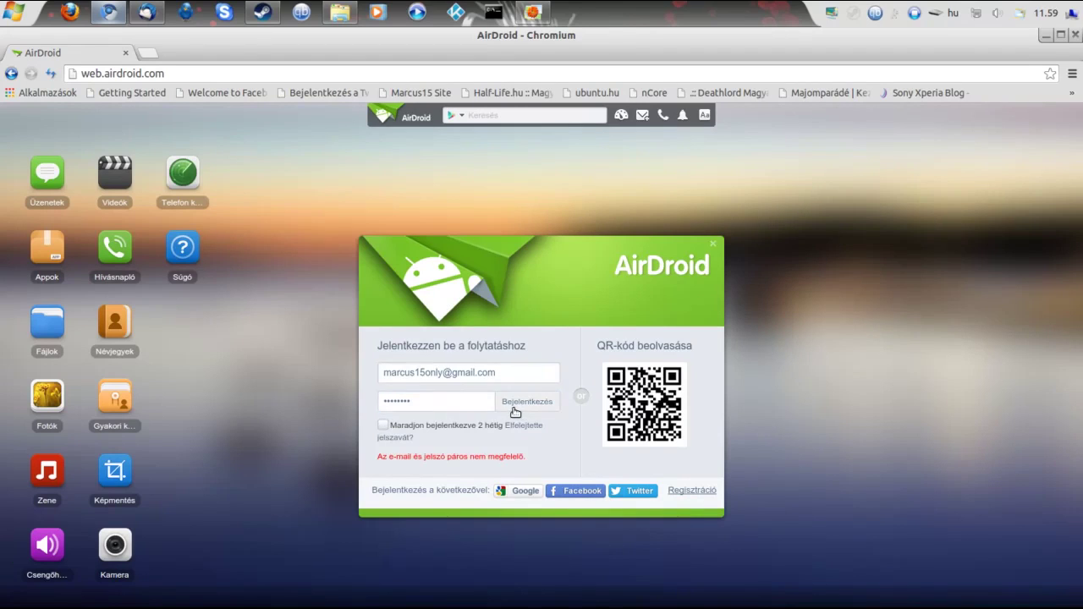
Retype the account password and sign in, connecting to the Sony C2105
{"action": "double_click", "coordinate": [474, 401]}
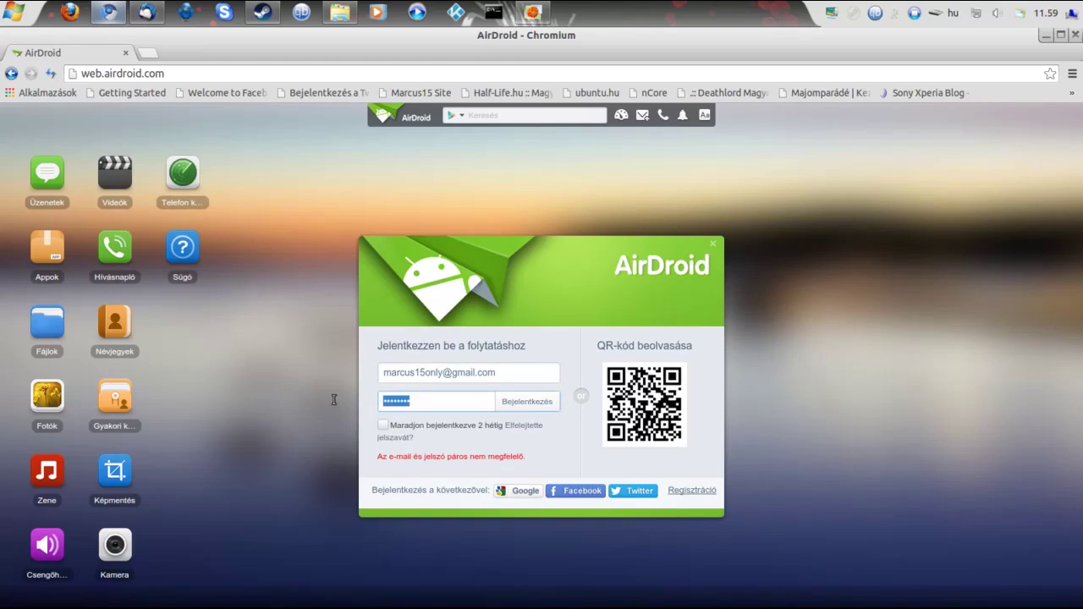
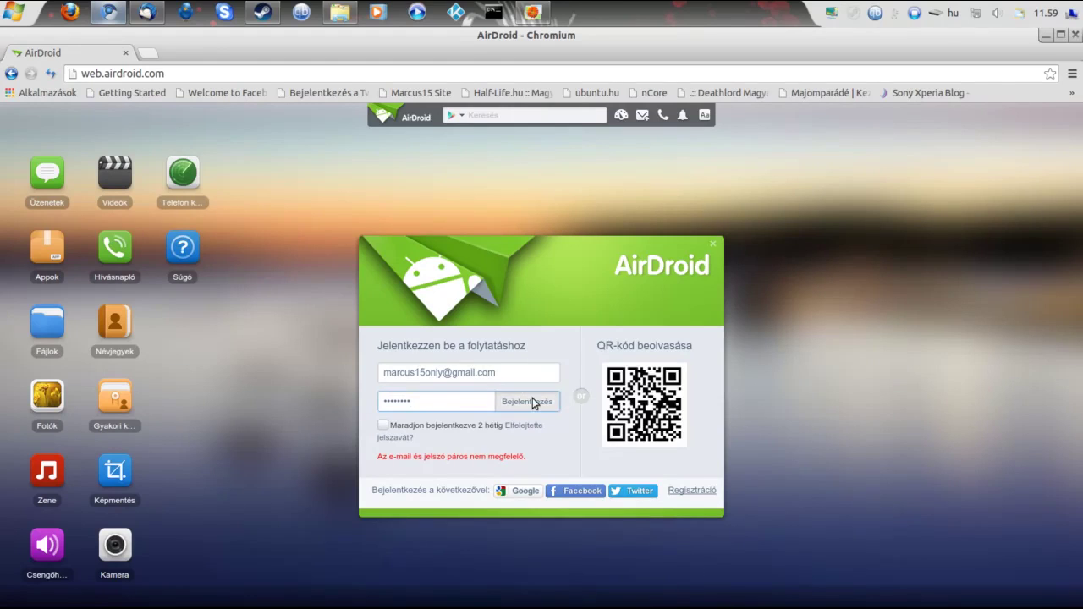
{"action": "left_click", "coordinate": [533, 402]}
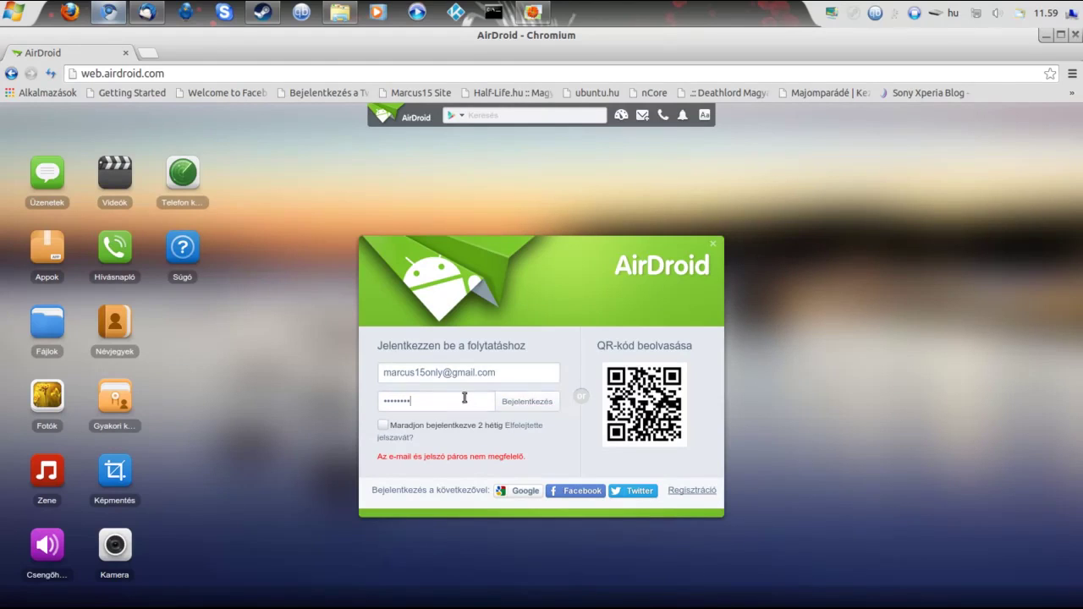
{"action": "left_click_drag", "start_coordinate": [464, 398], "coordinate": [325, 400]}
{"action": "type", "text": "•••••••••••"}
{"action": "left_click", "coordinate": [527, 401]}
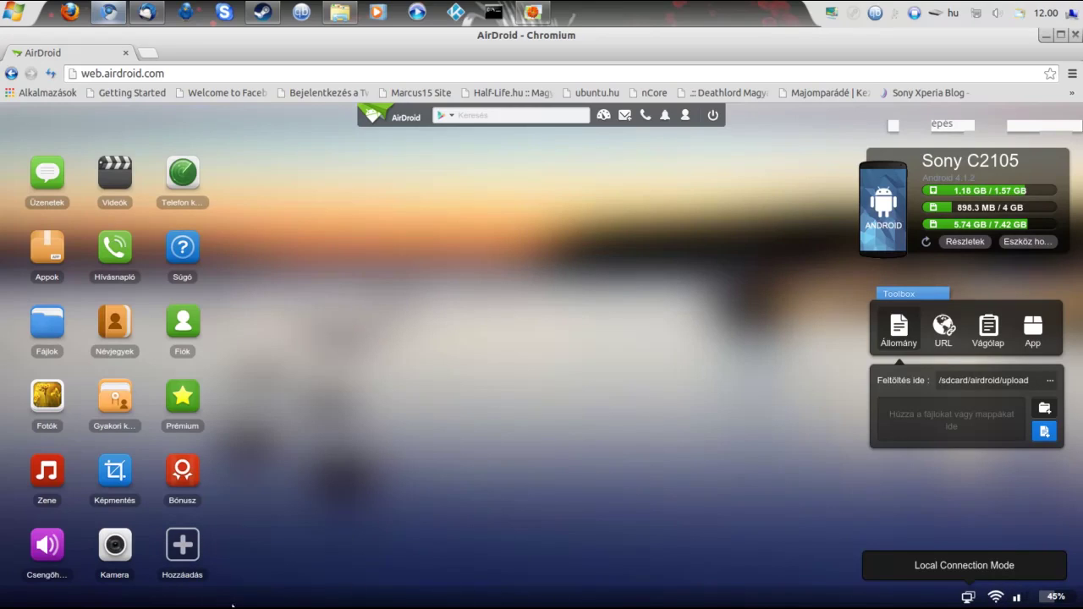
Open the Fájlok file manager from the AirDroid Web desktop
{"action": "left_click", "coordinate": [48, 323]}
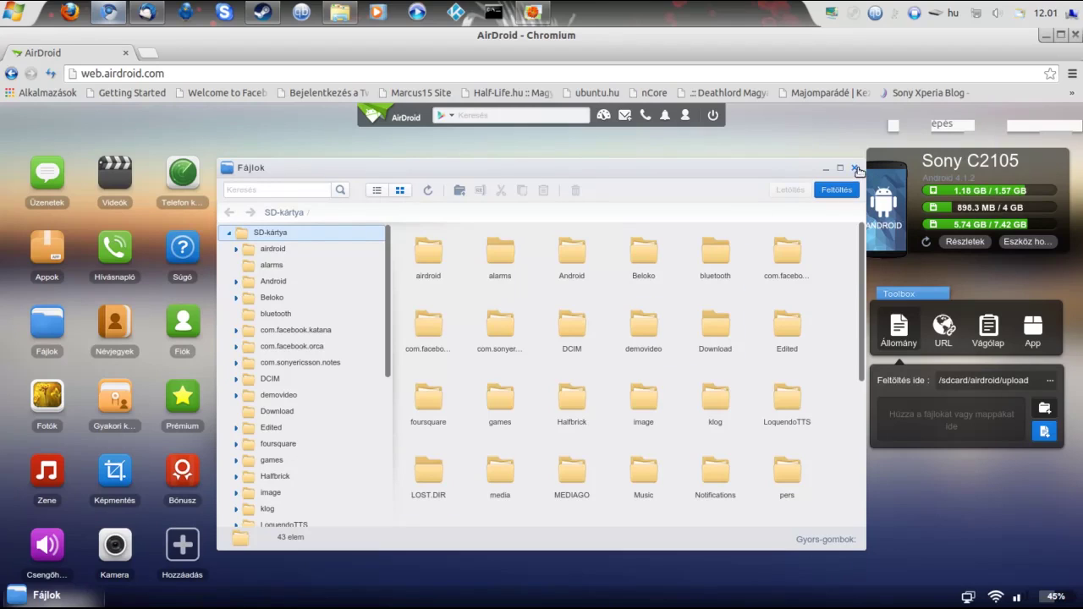
Close the Fájlok window, confirm sign-out, and swap the AirDroid tab for a new tab
{"action": "left_click", "coordinate": [853, 169]}
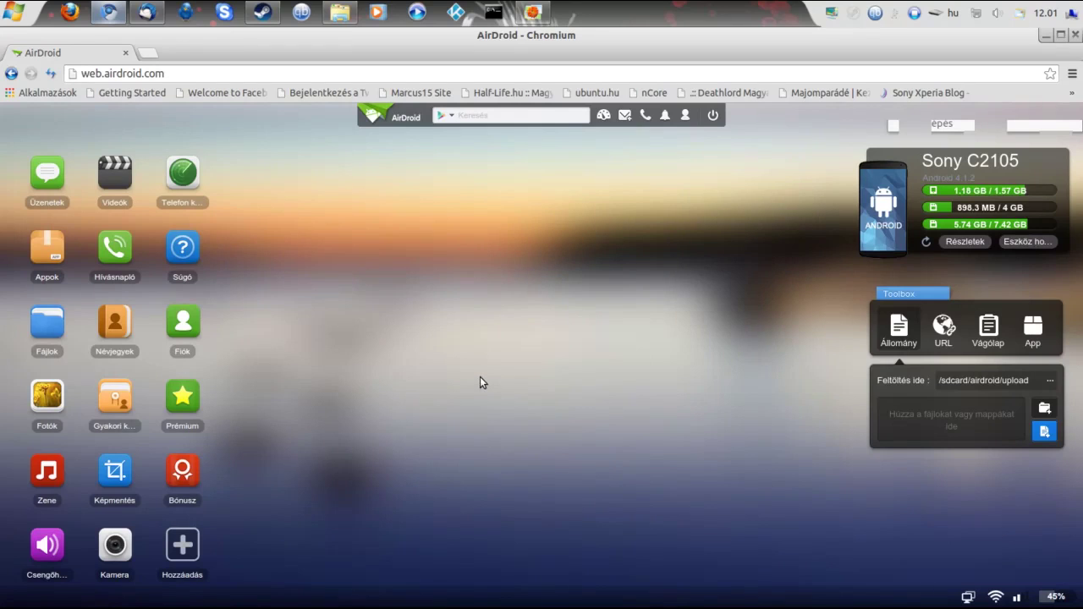
{"action": "left_click", "coordinate": [713, 116]}
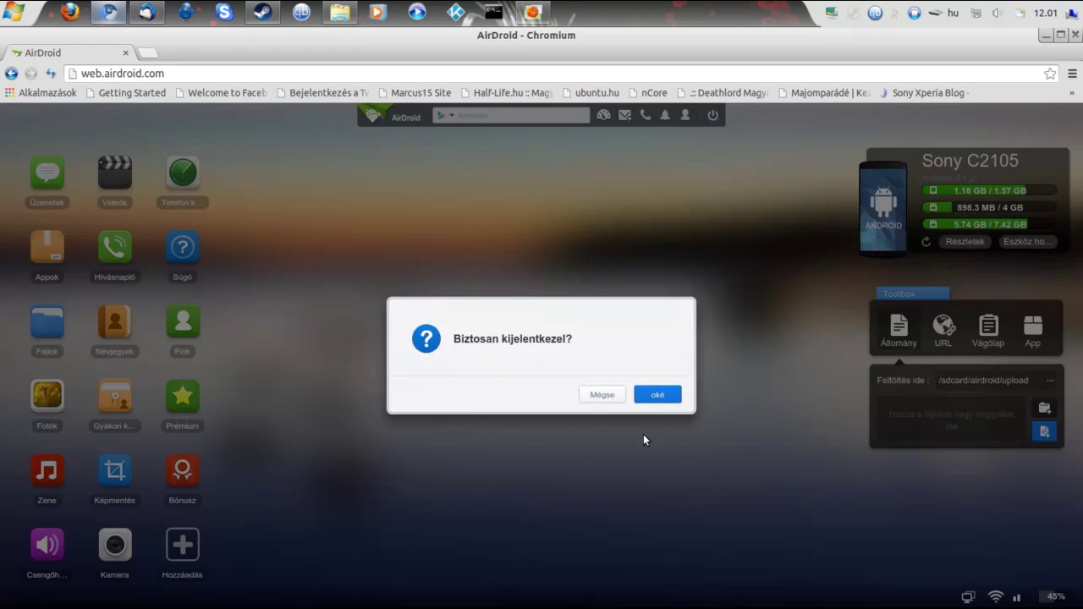
{"action": "left_click", "coordinate": [653, 395]}
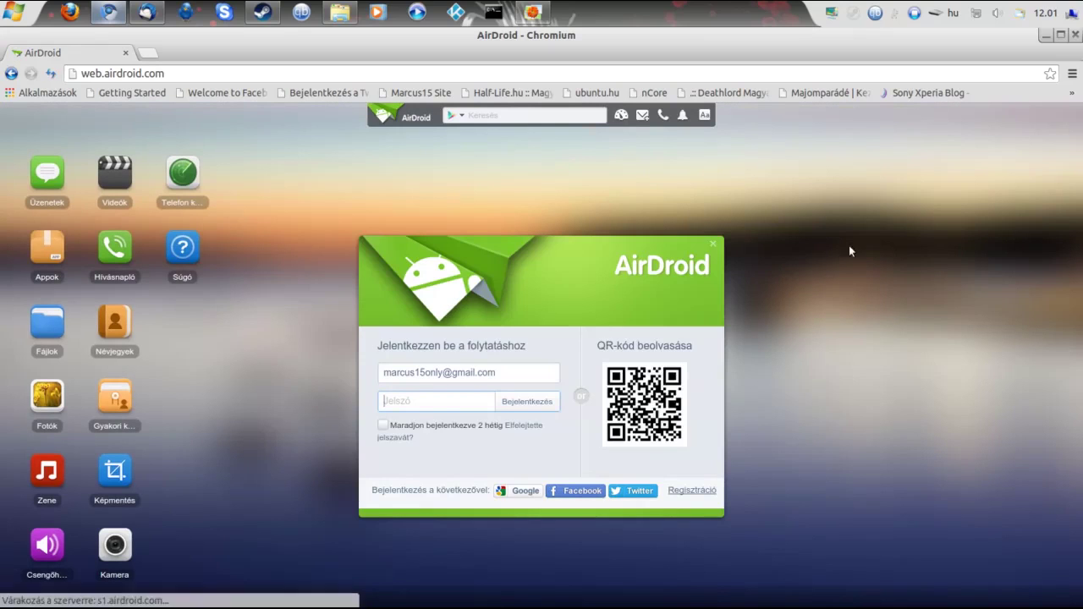
{"action": "left_click", "coordinate": [151, 53]}
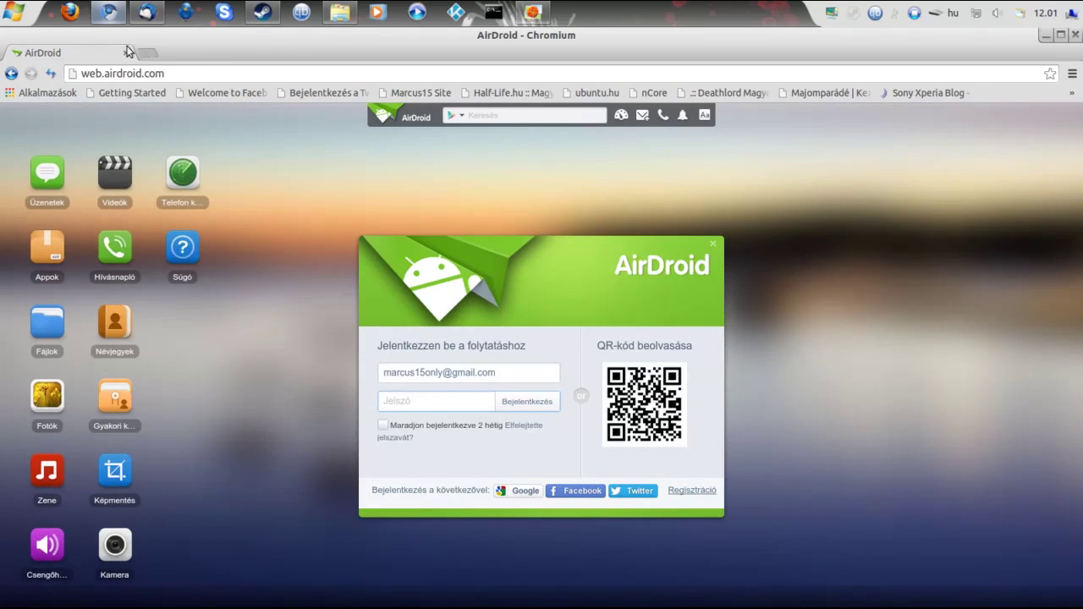
{"action": "left_click", "coordinate": [125, 52]}
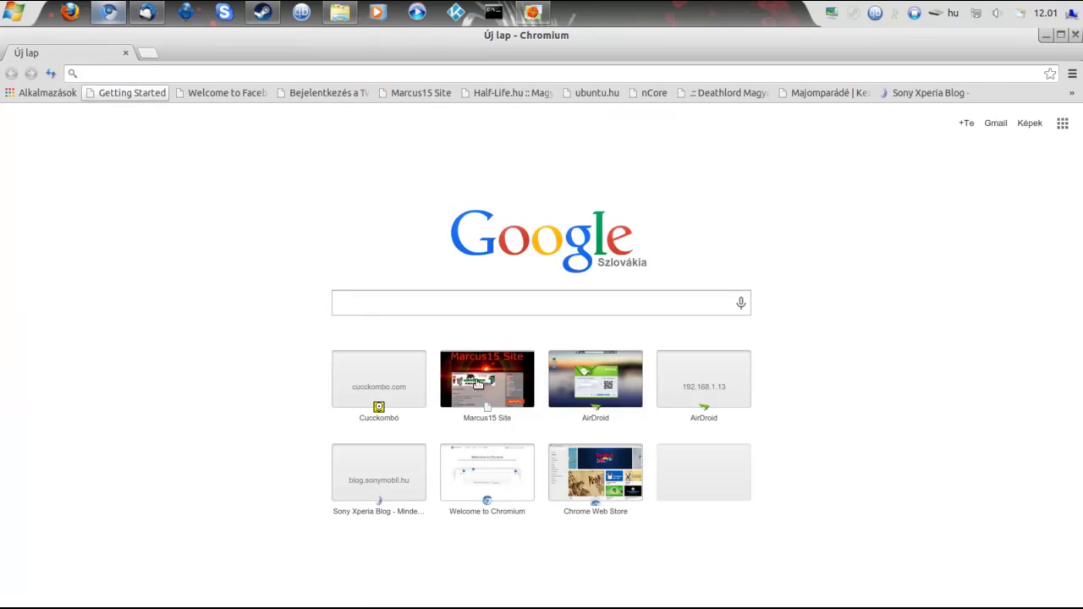
Load AirDroid at 192.168.1.13:8888 and show the Sony C2105 storage and content summary
{"action": "left_click", "coordinate": [702, 397]}
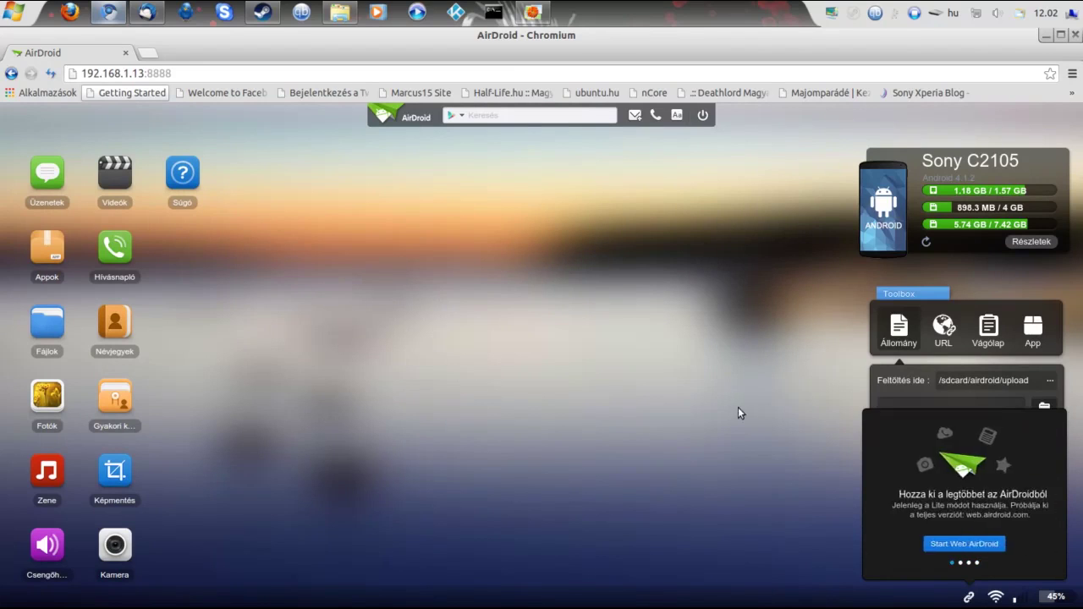
{"action": "left_click_drag", "start_coordinate": [182, 74], "coordinate": [71, 74]}
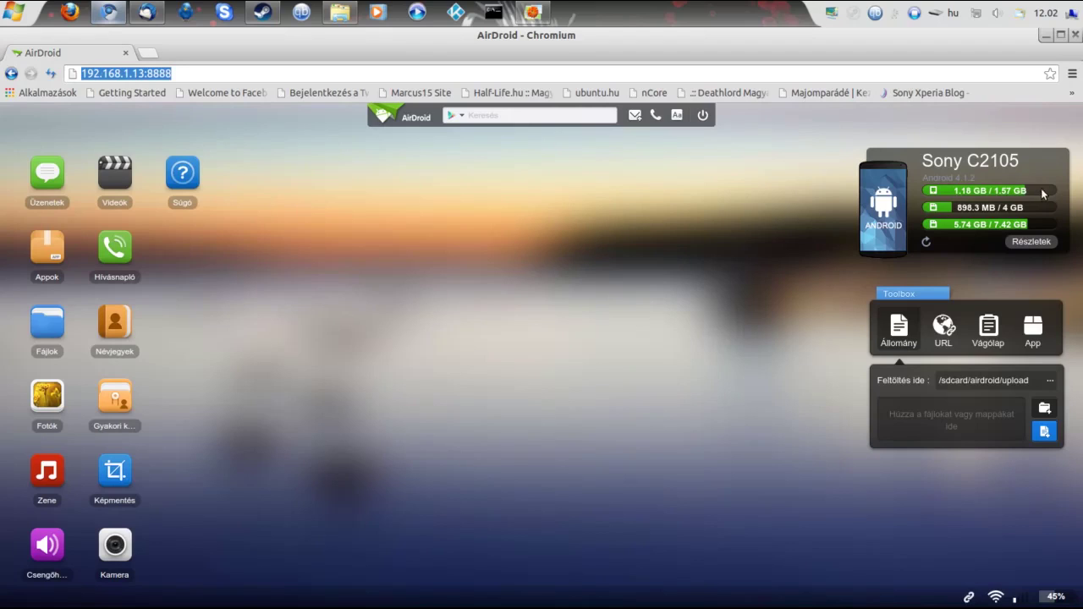
{"action": "left_click", "coordinate": [1031, 241]}
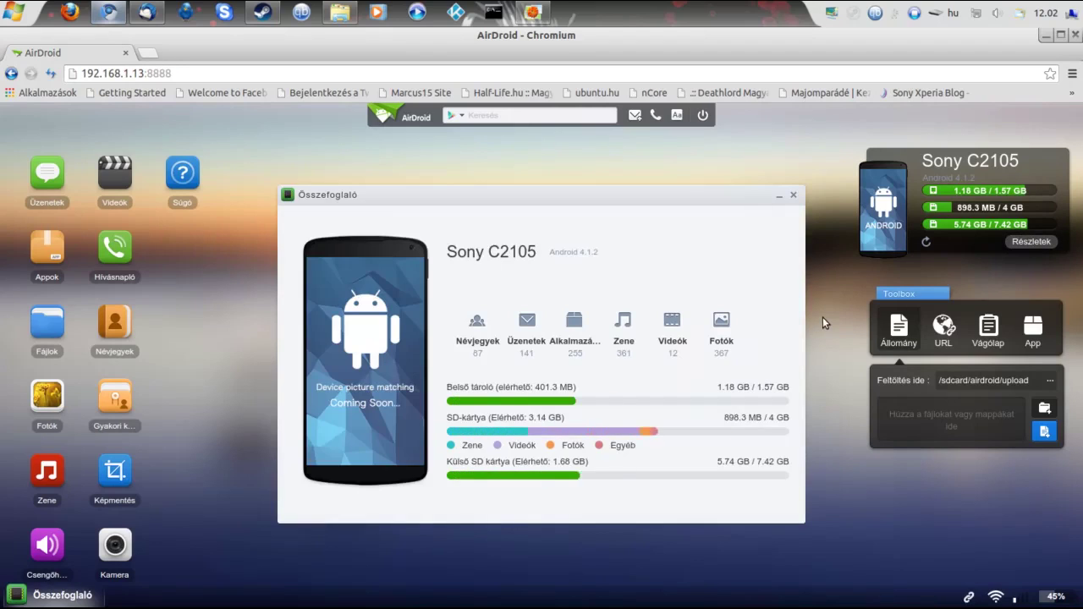
{"action": "left_click", "coordinate": [526, 331]}
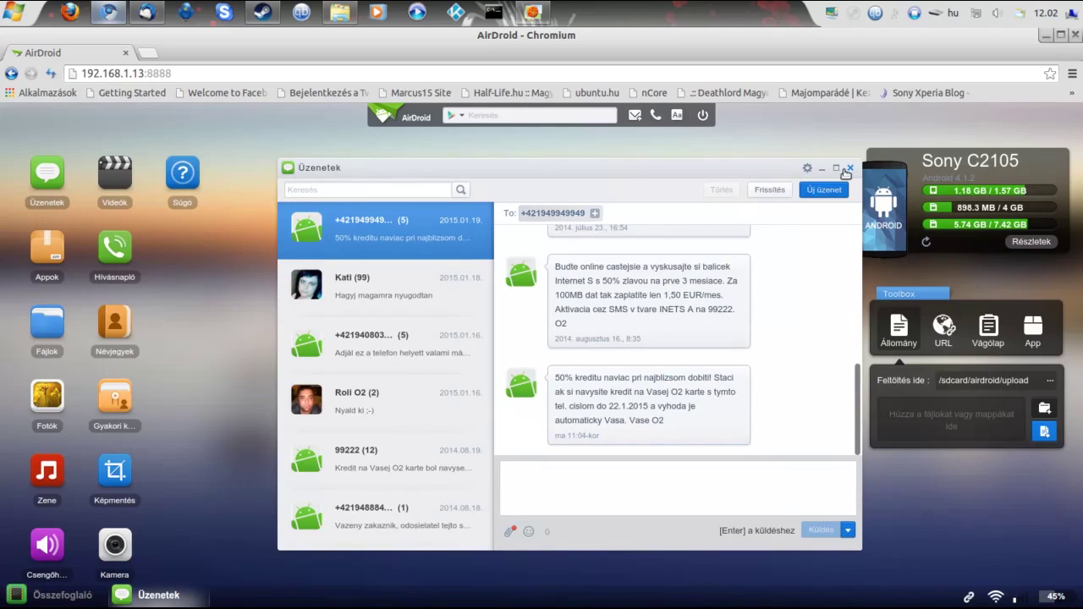
{"action": "left_click", "coordinate": [850, 168]}
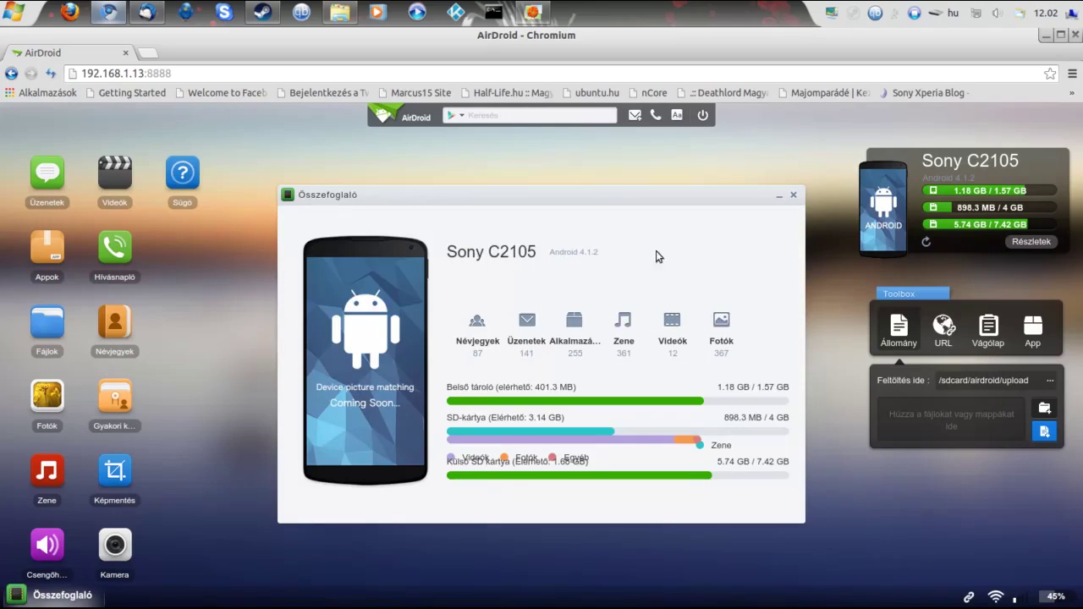
{"action": "left_click", "coordinate": [479, 339]}
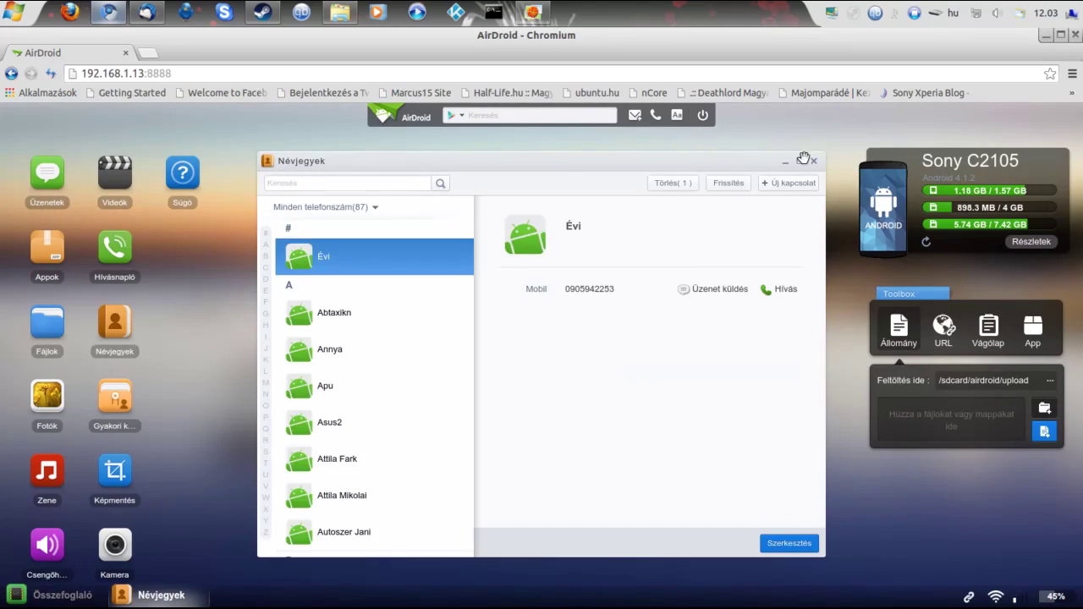
{"action": "left_click", "coordinate": [817, 162]}
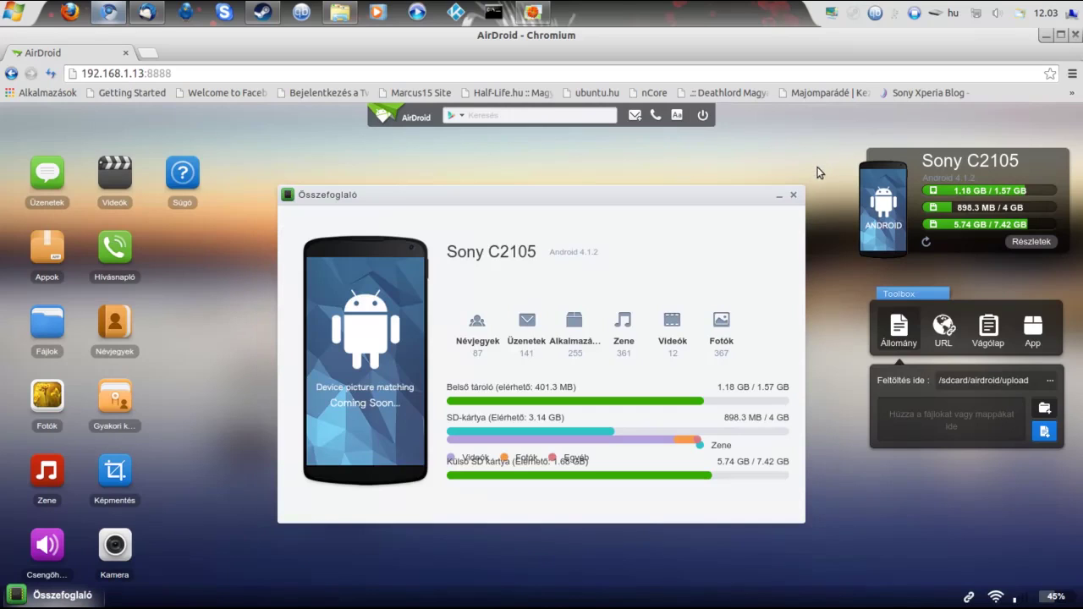
{"action": "left_click", "coordinate": [792, 195]}
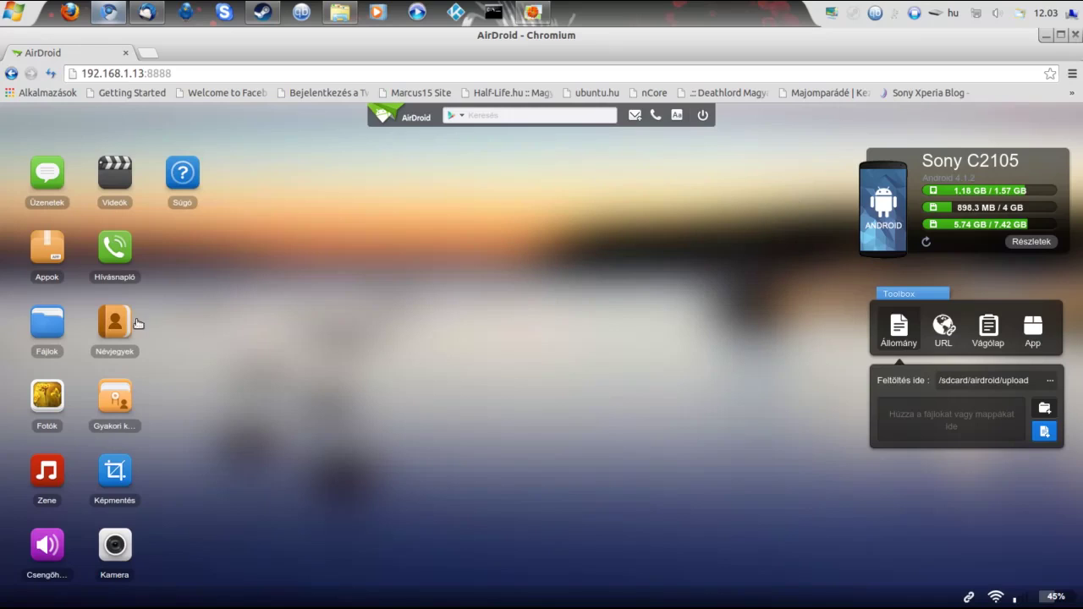
{"action": "left_click", "coordinate": [47, 326]}
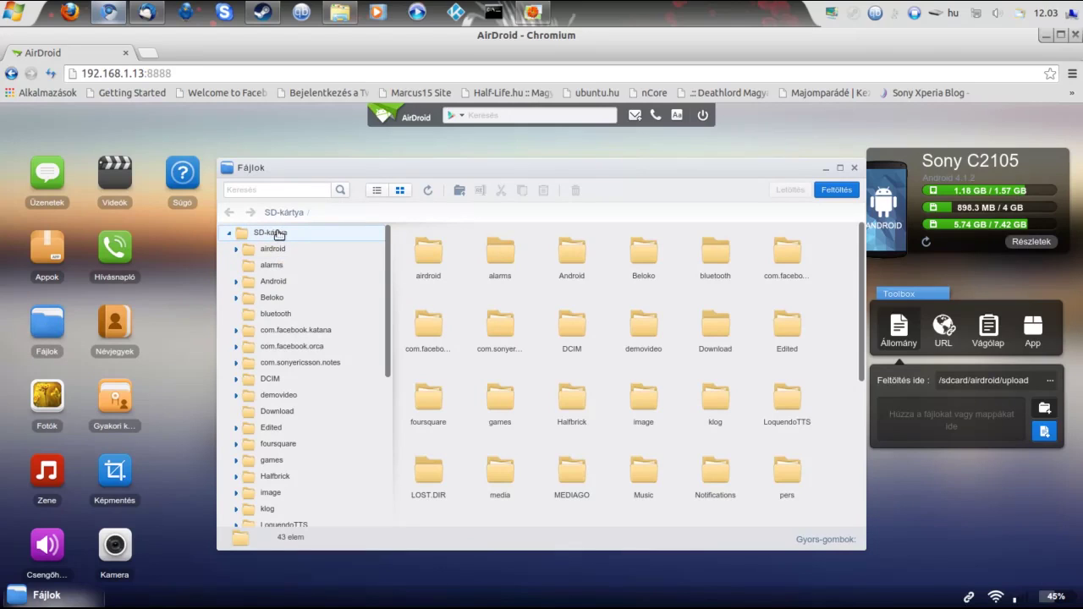
{"action": "left_click", "coordinate": [279, 234]}
{"action": "scroll", "coordinate": [296, 297], "scroll_direction": "down", "scroll_amount": 6}
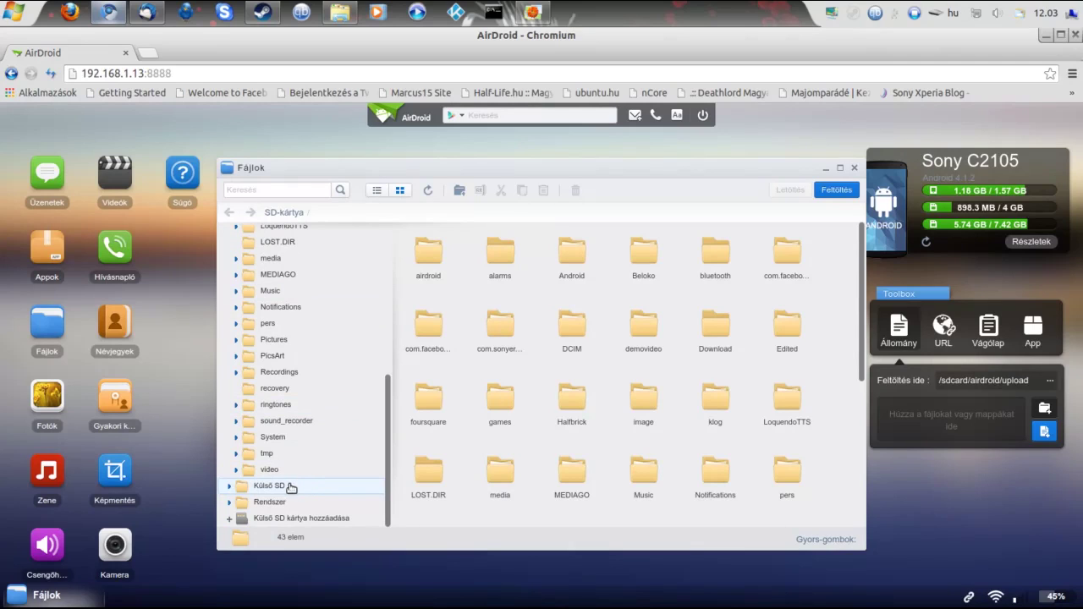
{"action": "scroll", "coordinate": [277, 389], "scroll_direction": "up", "scroll_amount": 6}
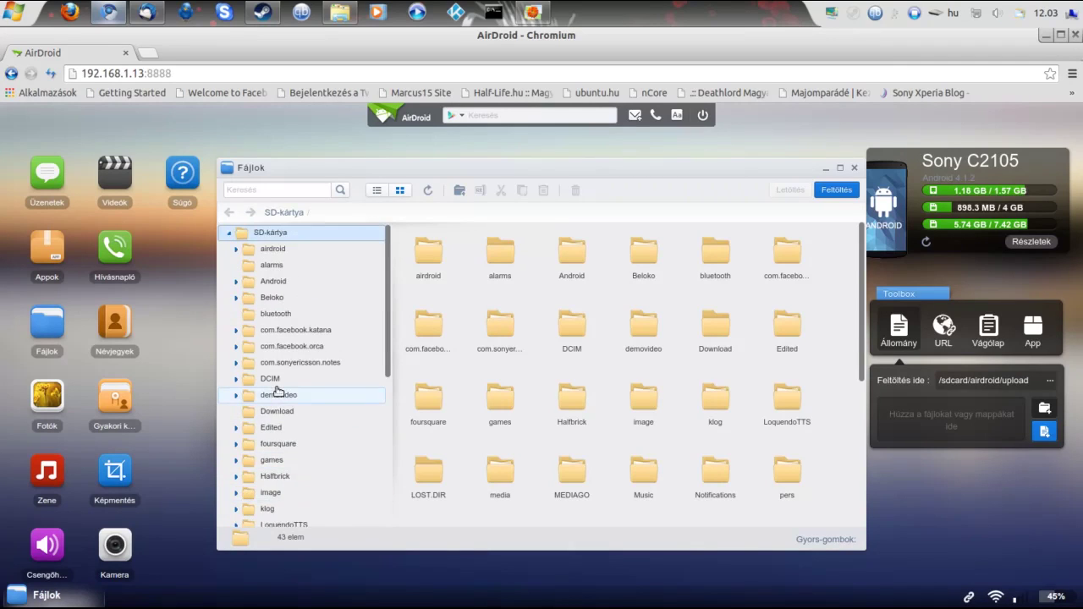
{"action": "scroll", "coordinate": [277, 389], "scroll_direction": "down", "scroll_amount": 6}
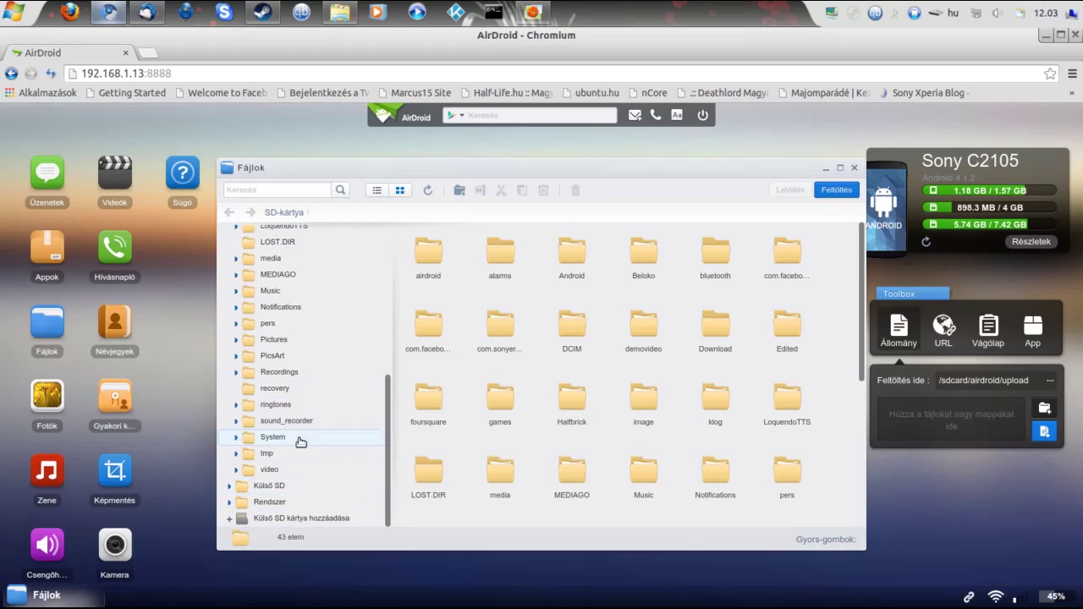
{"action": "scroll", "coordinate": [300, 442], "scroll_direction": "up", "scroll_amount": 6}
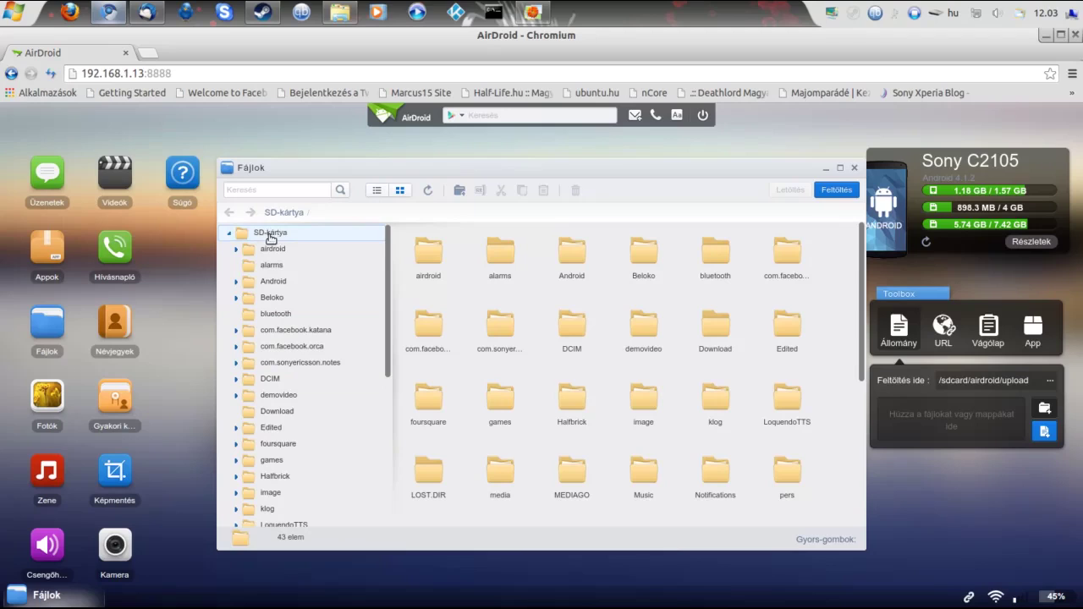
{"action": "left_click", "coordinate": [276, 237]}
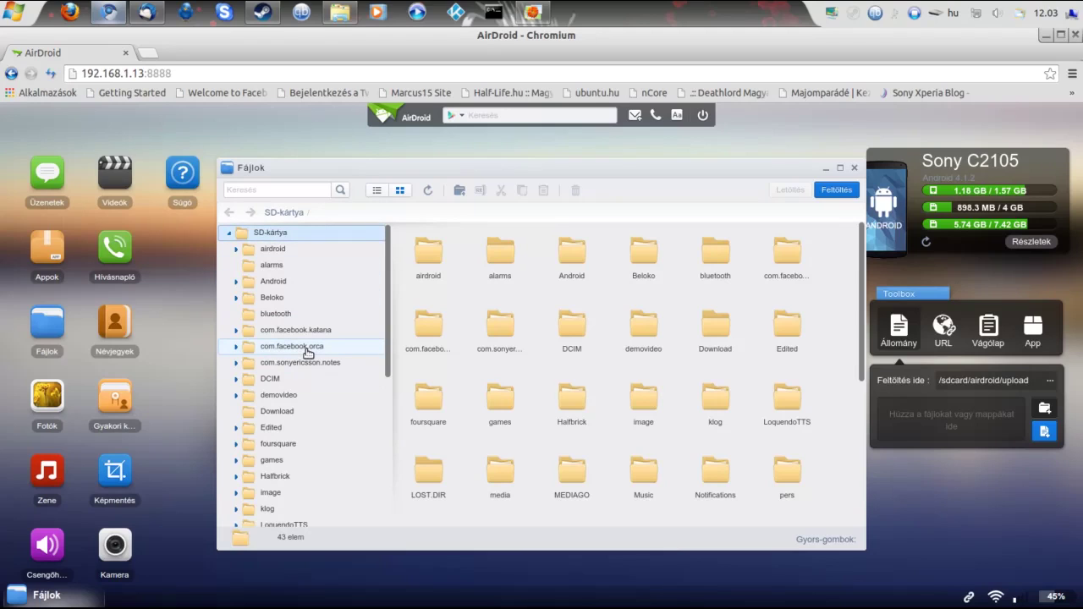
{"action": "scroll", "coordinate": [307, 354], "scroll_direction": "down", "scroll_amount": 3}
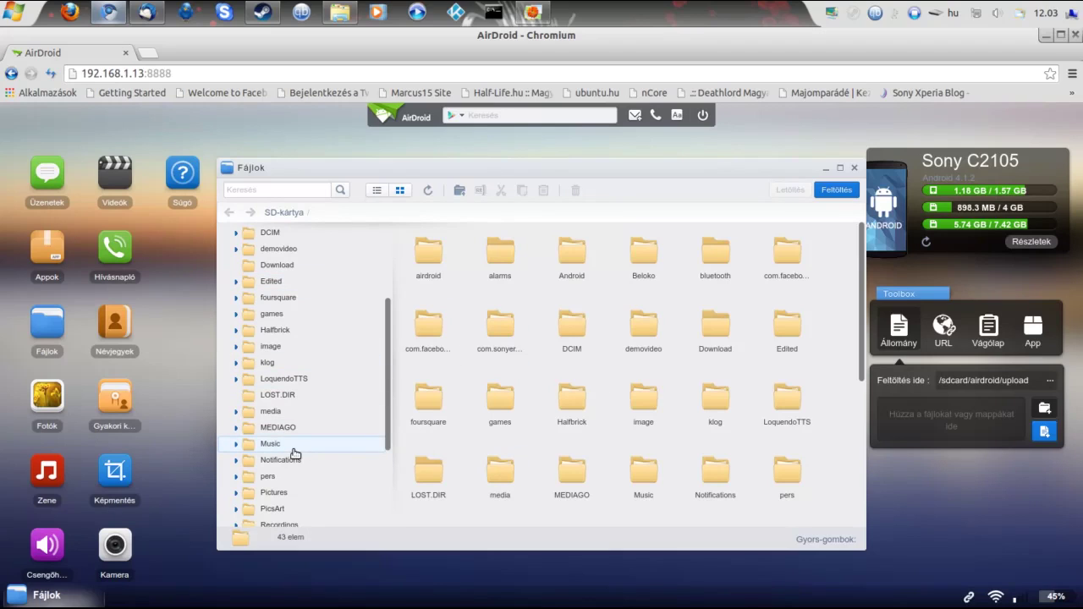
{"action": "scroll", "coordinate": [295, 454], "scroll_direction": "down", "scroll_amount": 3}
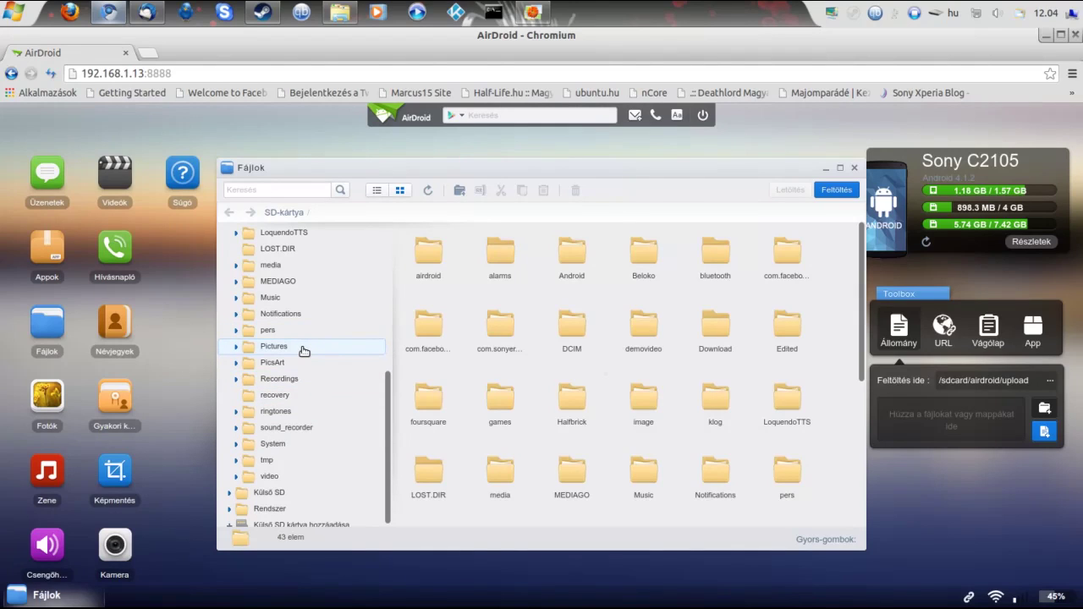
Go into SD-kártya/Pictures, open the Screenshots folder and select its first screenshot
{"action": "left_click", "coordinate": [274, 346]}
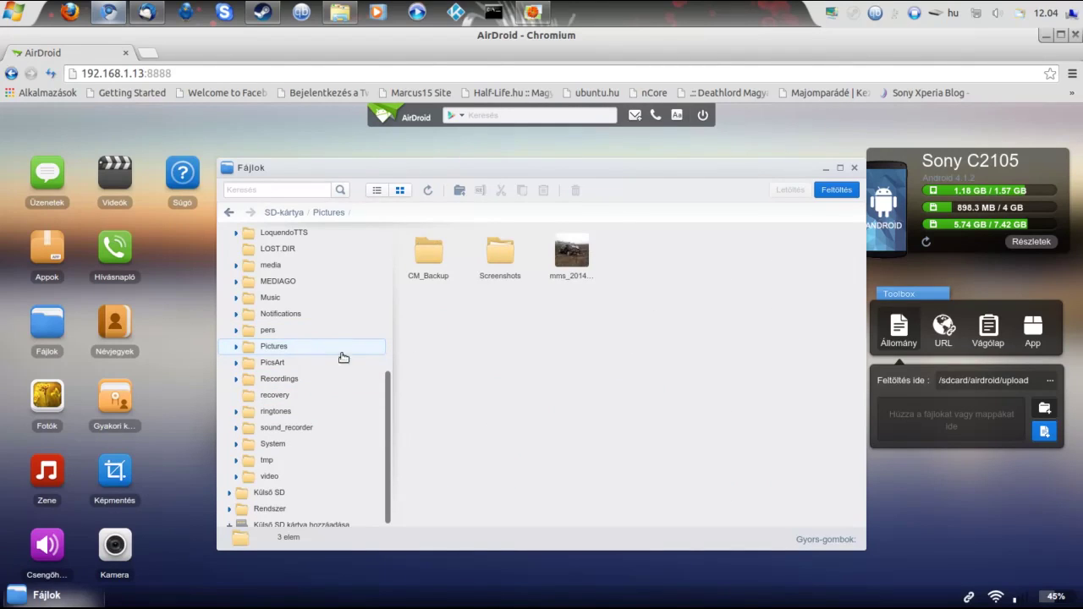
{"action": "left_click", "coordinate": [523, 274]}
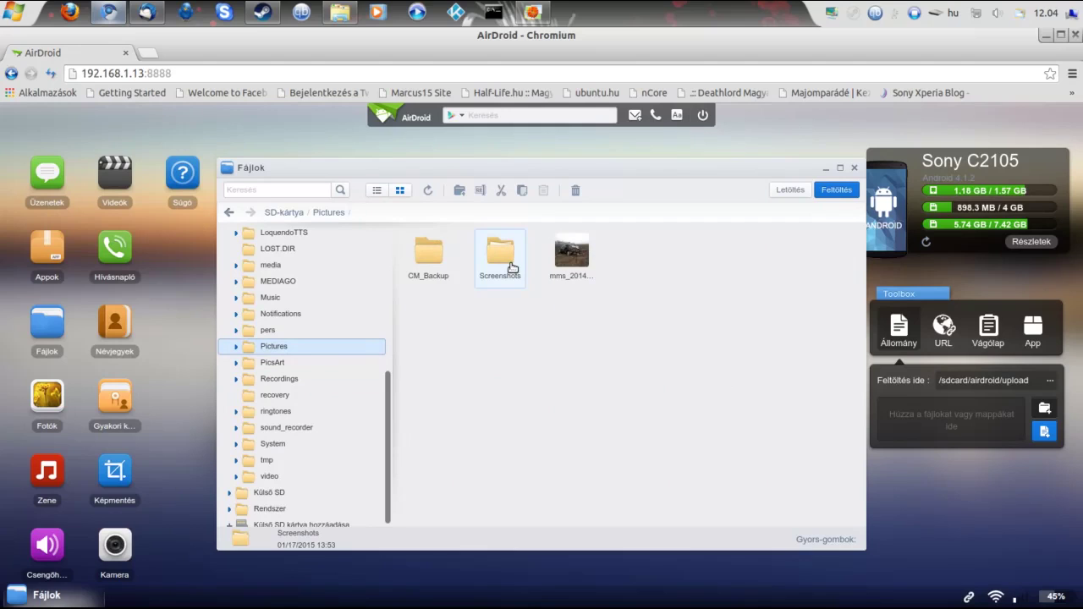
{"action": "double_click", "coordinate": [511, 267]}
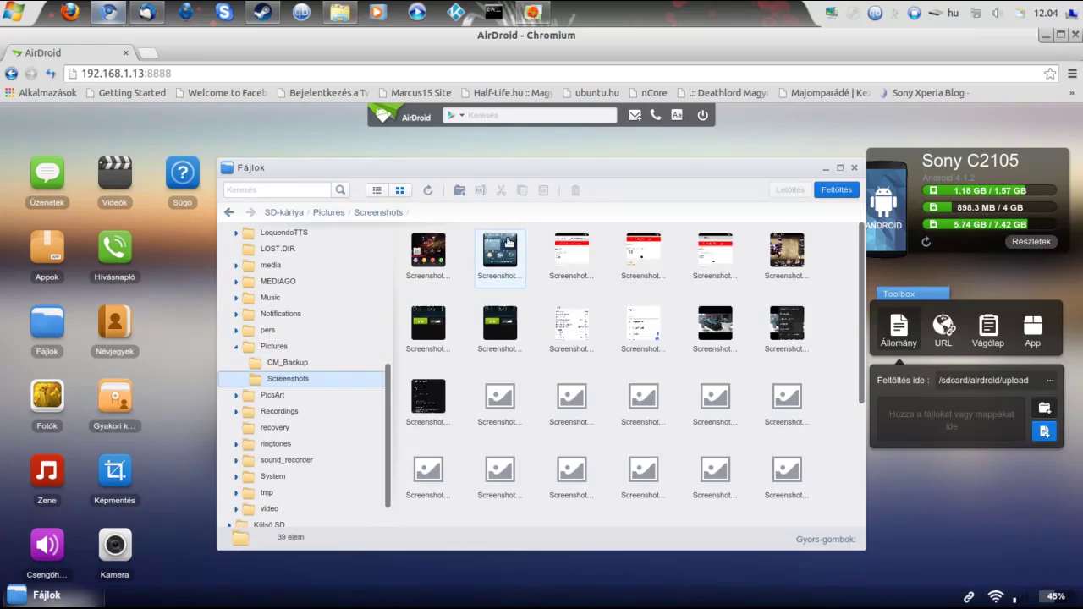
{"action": "left_click", "coordinate": [420, 265]}
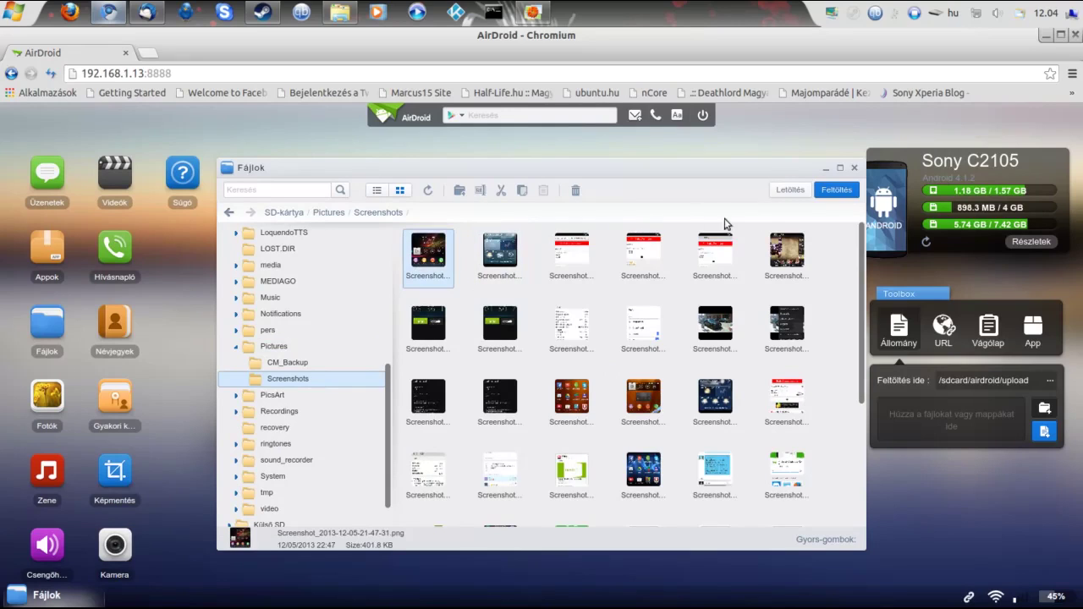
Download the first screenshot alone, then the first four together as fajl_letoltve_AirDroid_altal.zip
{"action": "left_click", "coordinate": [784, 192]}
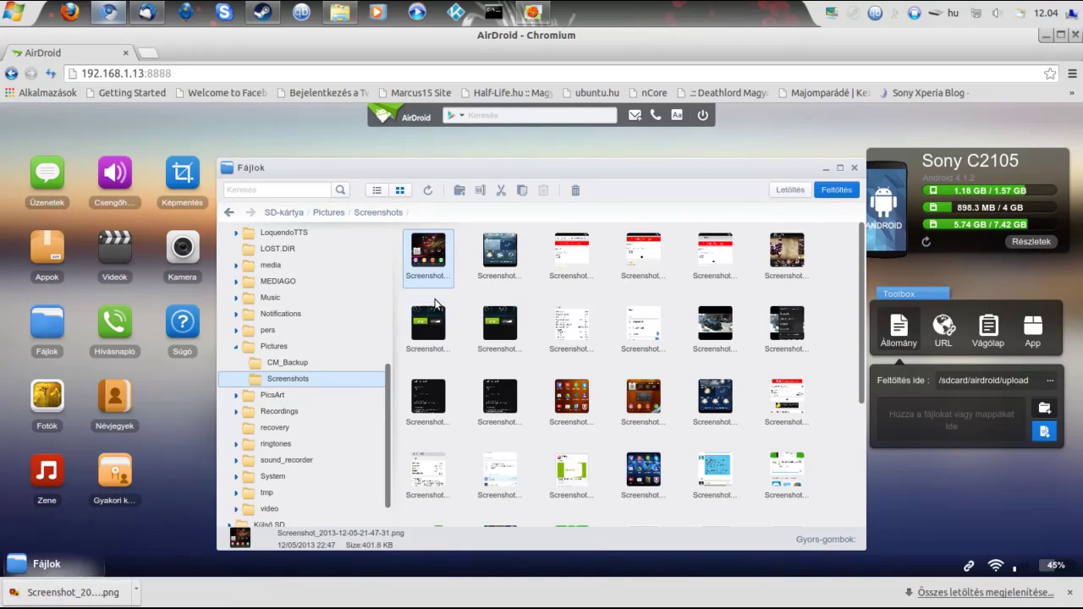
{"action": "left_click", "coordinate": [434, 261]}
{"action": "left_click", "coordinate": [508, 254], "text": "ctrl"}
{"action": "left_click", "coordinate": [575, 255], "text": "ctrl"}
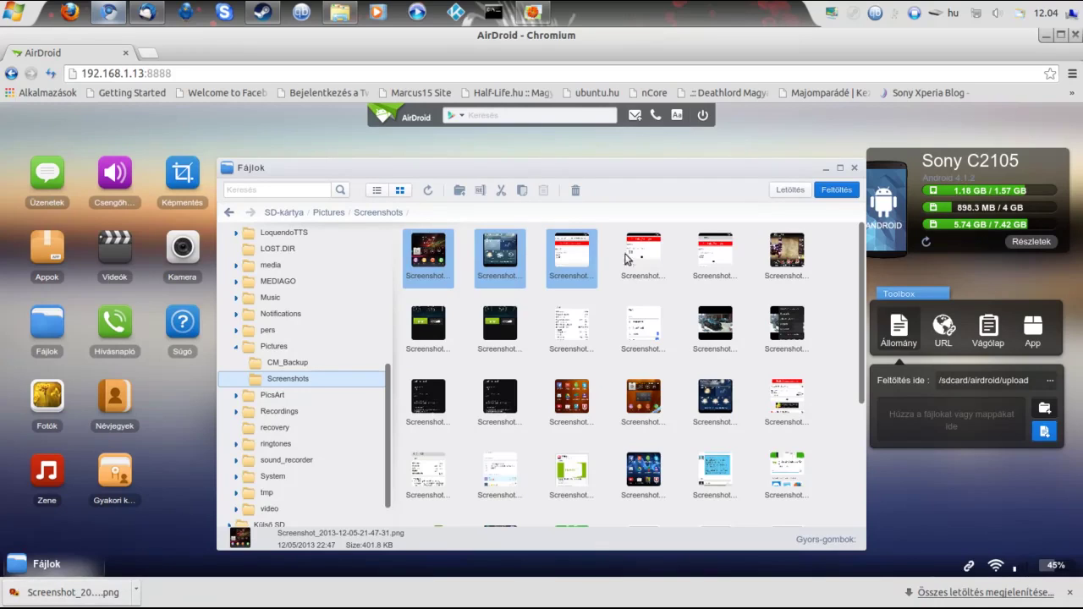
{"action": "left_click", "coordinate": [647, 258], "text": "ctrl"}
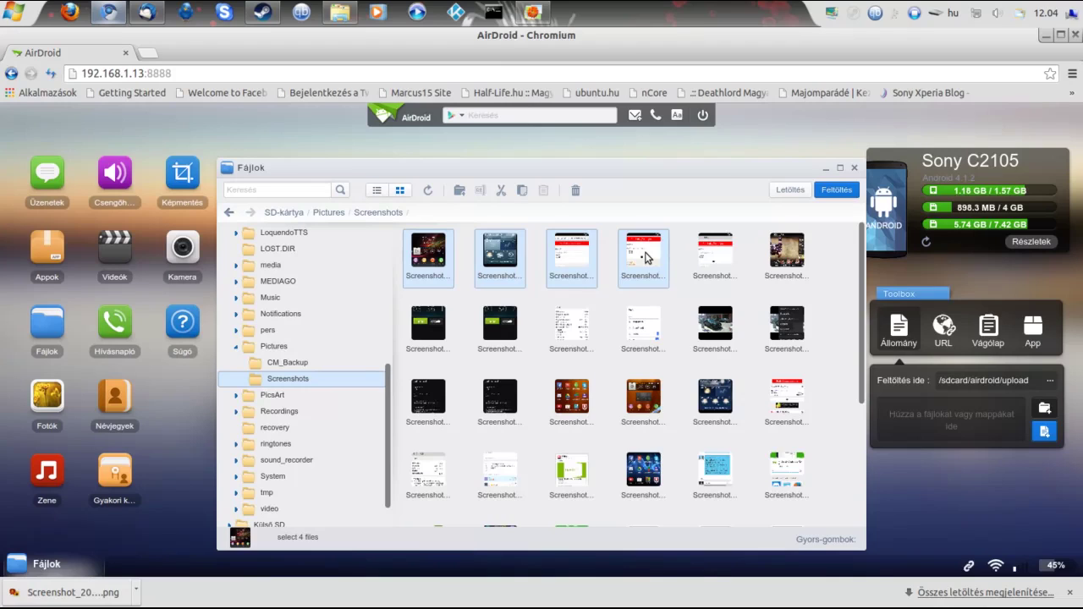
{"action": "left_click", "coordinate": [788, 190]}
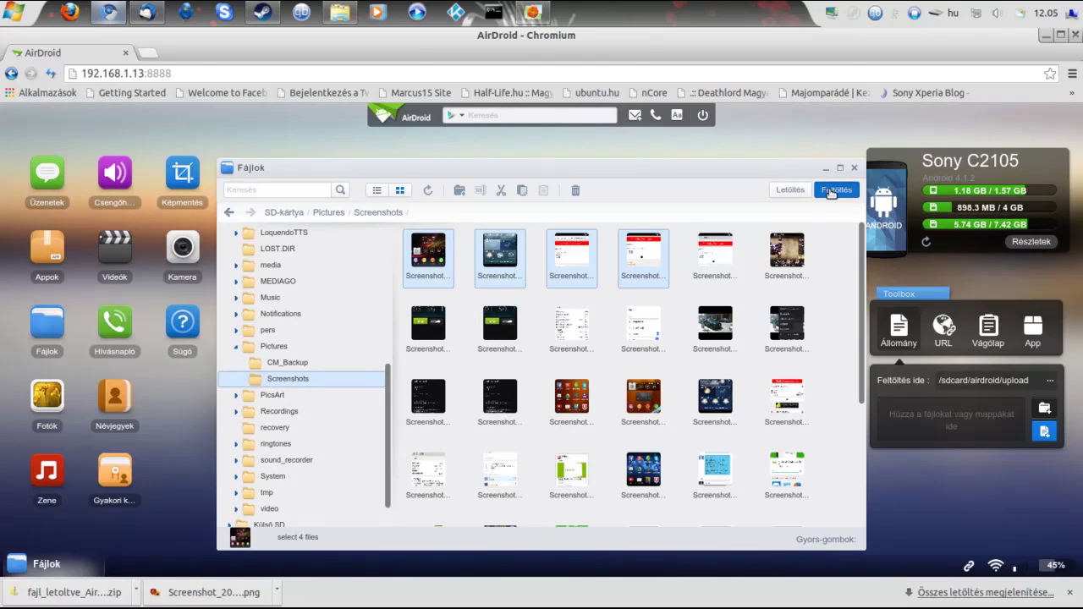
Upload profilkép.jpg by dragging it from the computer's Képek folder into the Feltöltés dialog
{"action": "left_click", "coordinate": [834, 192]}
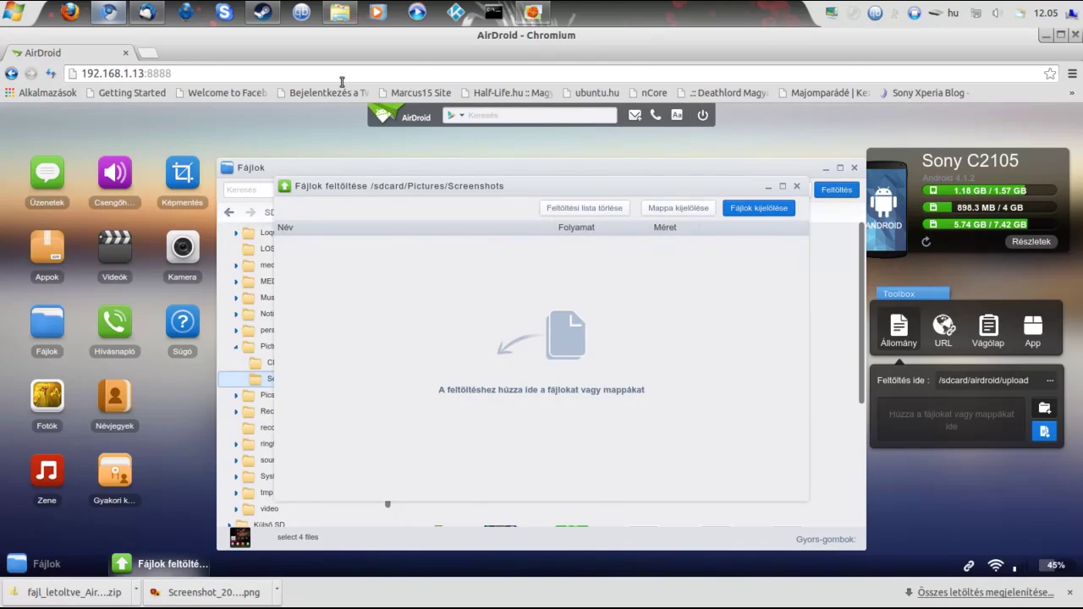
{"action": "left_click", "coordinate": [14, 12]}
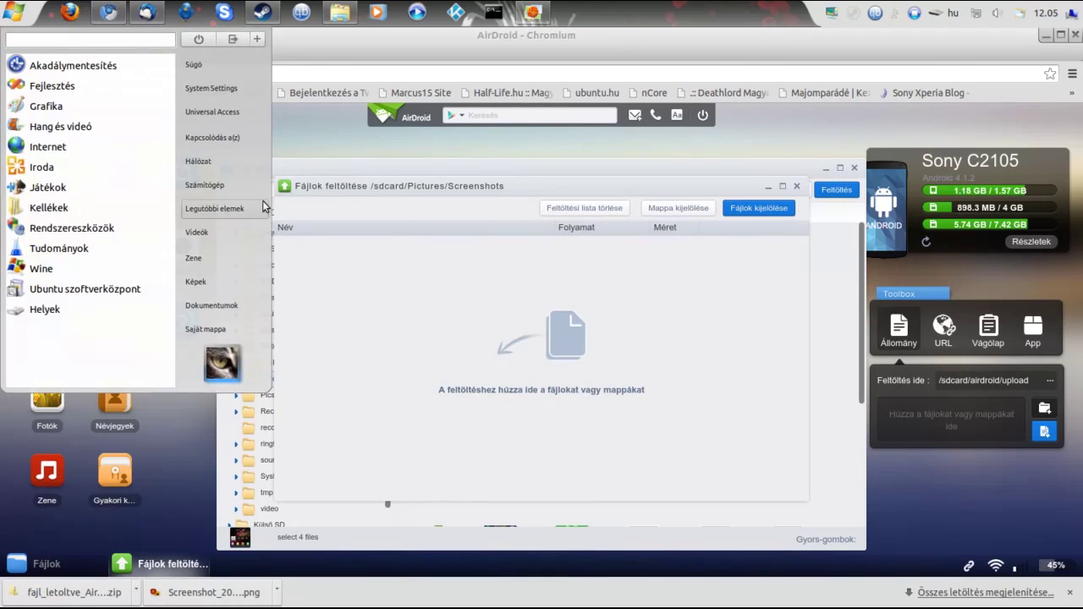
{"action": "left_click", "coordinate": [239, 197]}
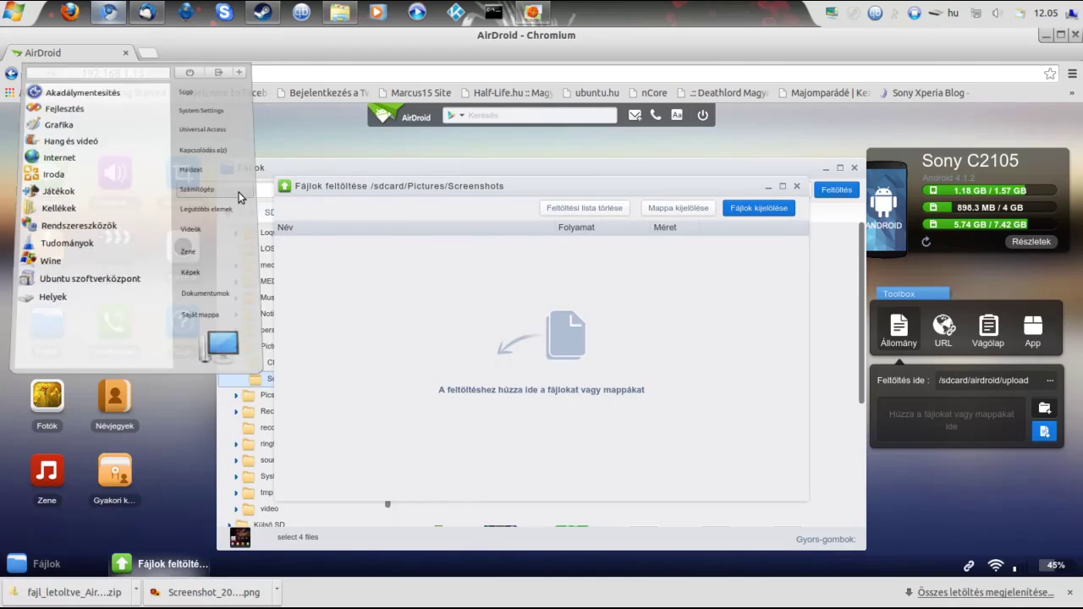
{"action": "left_click", "coordinate": [585, 209]}
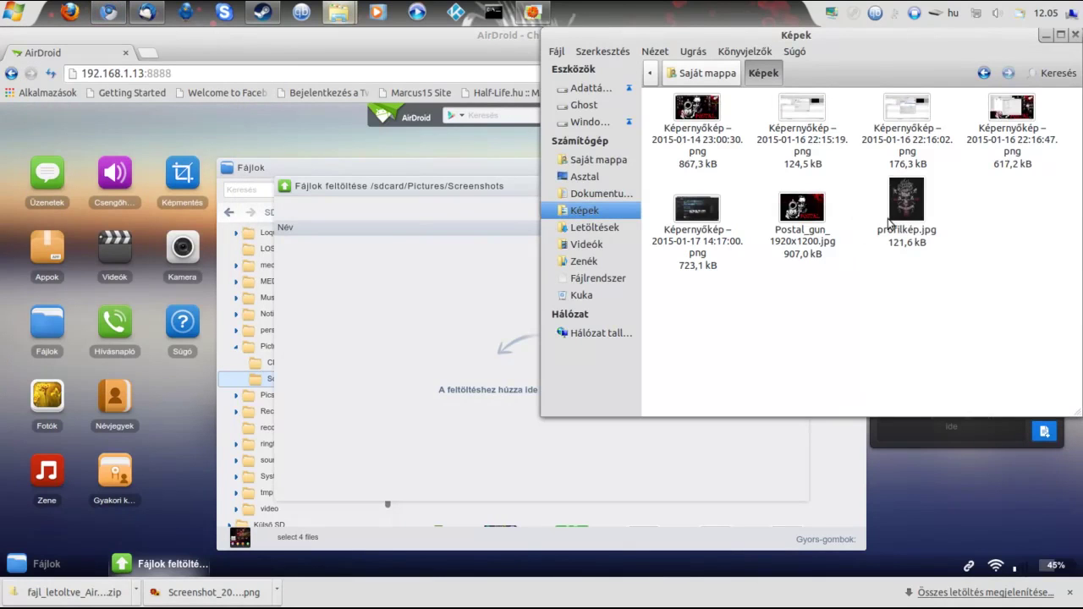
{"action": "left_click_drag", "start_coordinate": [888, 222], "coordinate": [381, 359]}
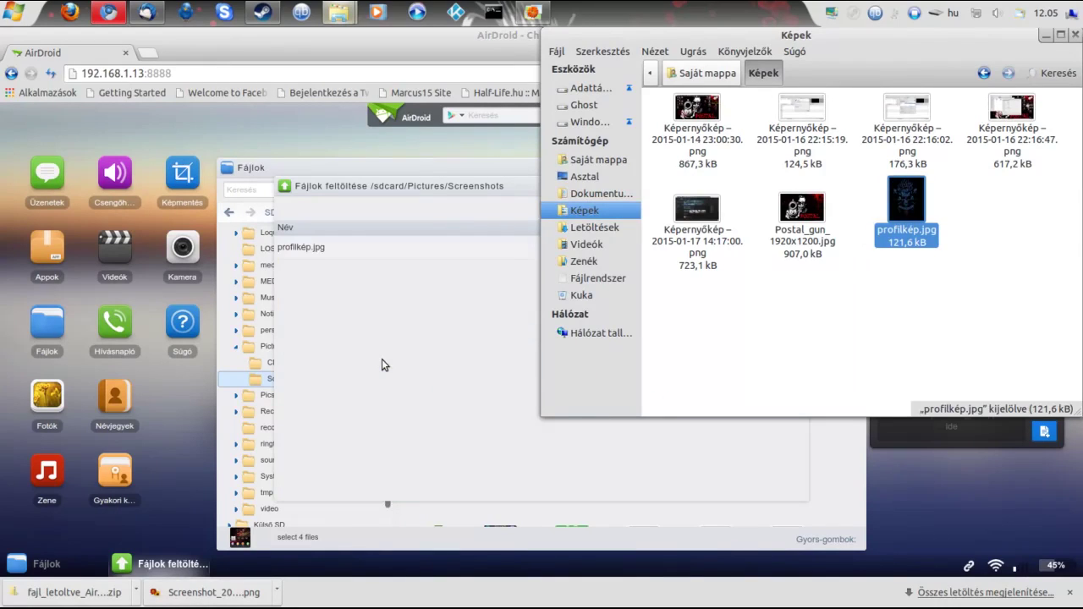
{"action": "left_click", "coordinate": [382, 364]}
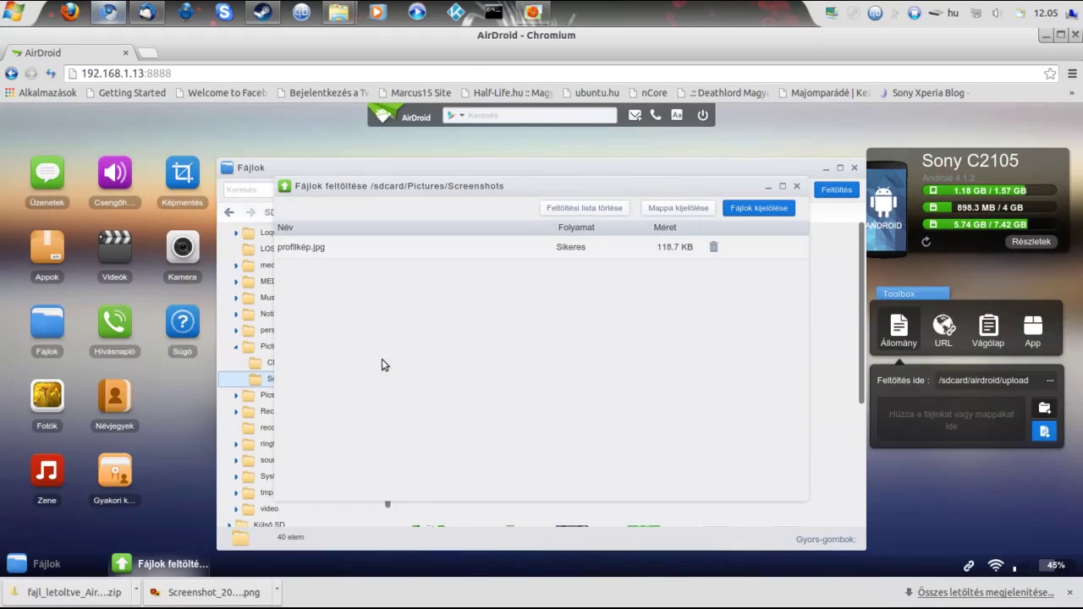
Dismiss the finished upload list, select profilkép.jpg, and close the Fájlok window
{"action": "left_click", "coordinate": [796, 187]}
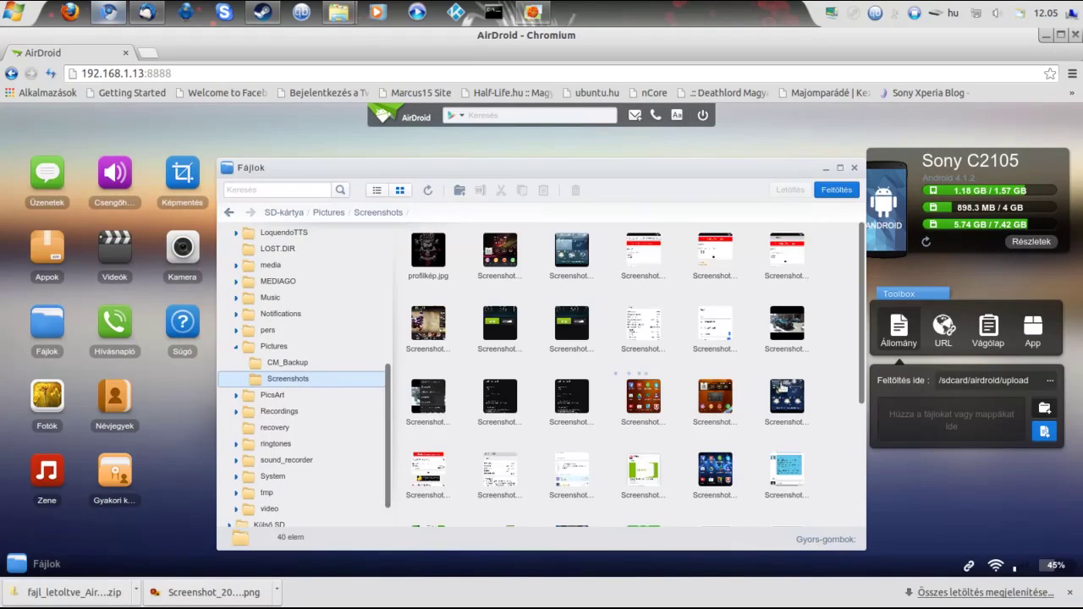
{"action": "left_click", "coordinate": [446, 279]}
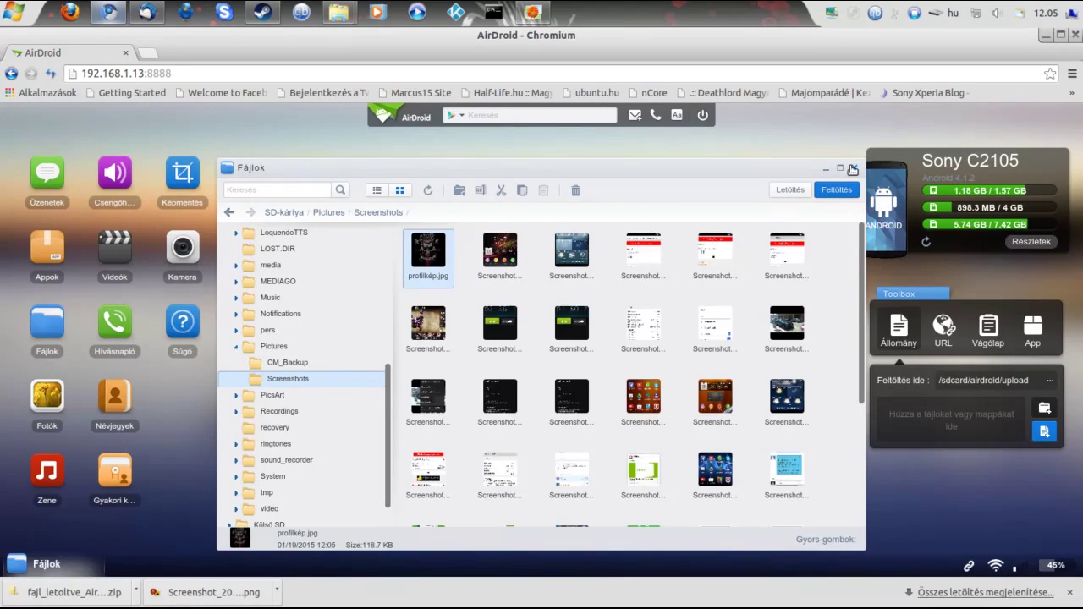
{"action": "left_click", "coordinate": [853, 169]}
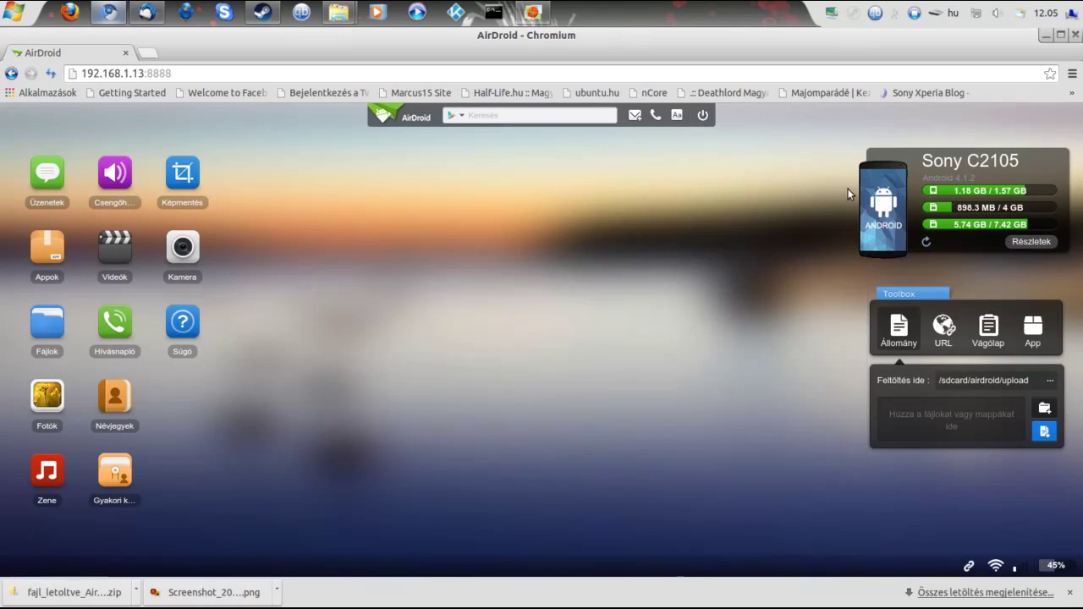